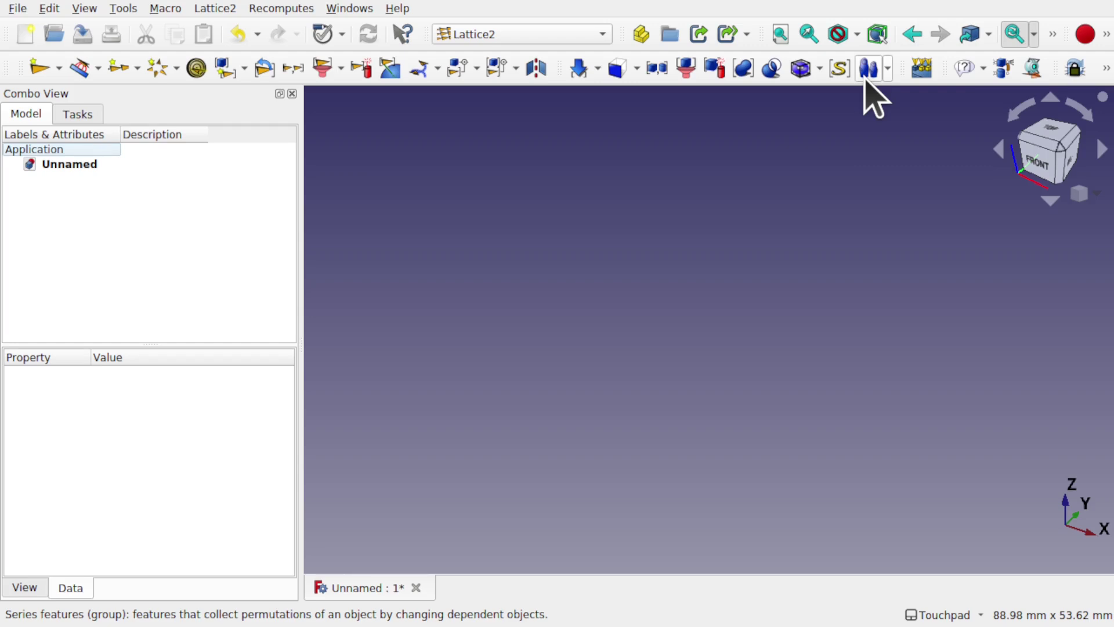
Step: Switch to the Part workbench, add a 10 mm Cube and select it in the tree
{"action": "left_click", "coordinate": [529, 32]}
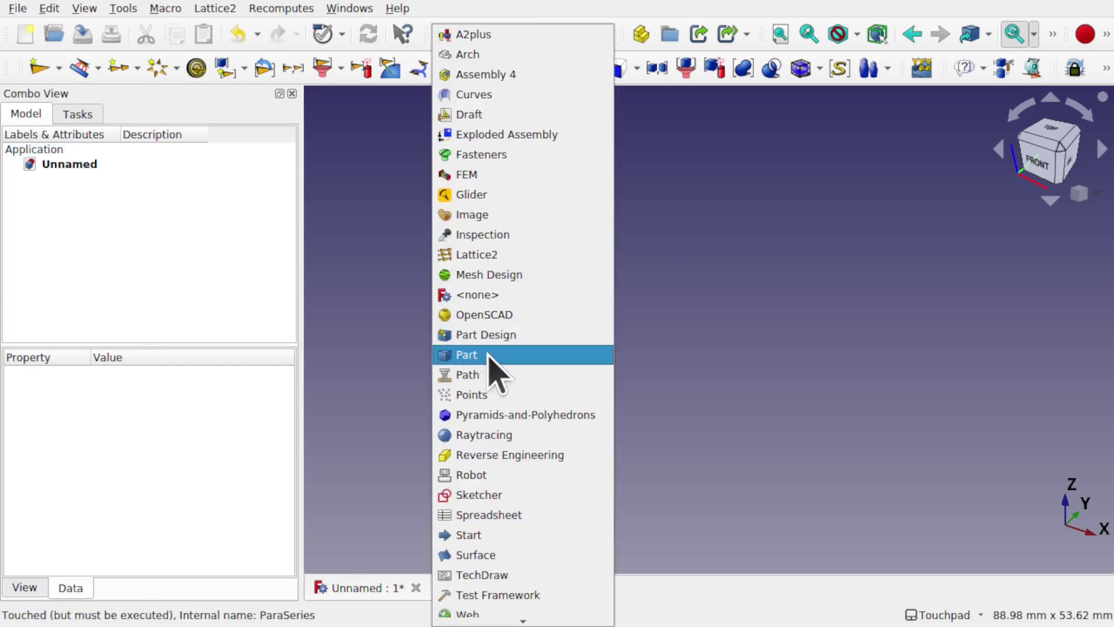
{"action": "left_click", "coordinate": [466, 354]}
{"action": "left_click", "coordinate": [25, 68]}
{"action": "left_click", "coordinate": [72, 181]}
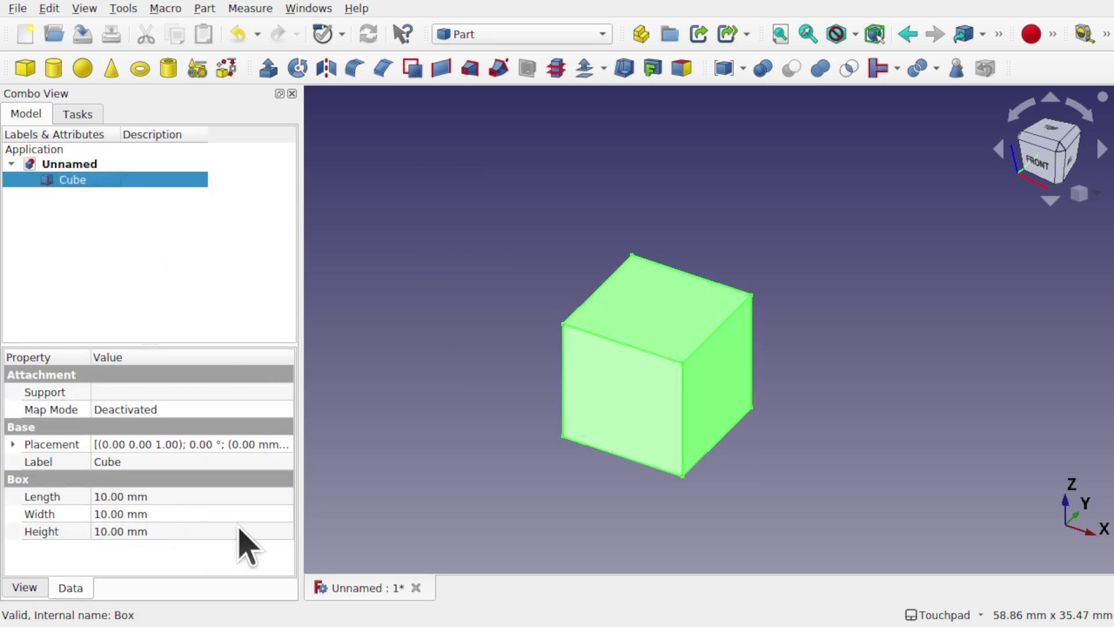
{"action": "scroll", "coordinate": [548, 450], "scroll_direction": "down", "scroll_amount": 3}
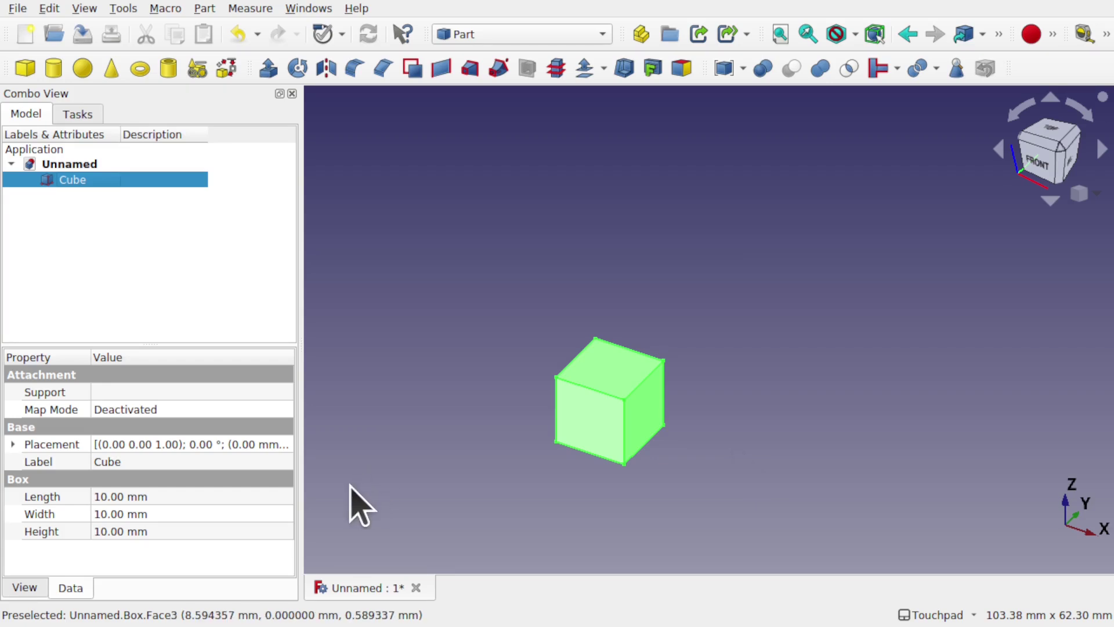
Step: Switch back to the Lattice2 workbench, browsing the tools menu without running anything
{"action": "left_click", "coordinate": [497, 35]}
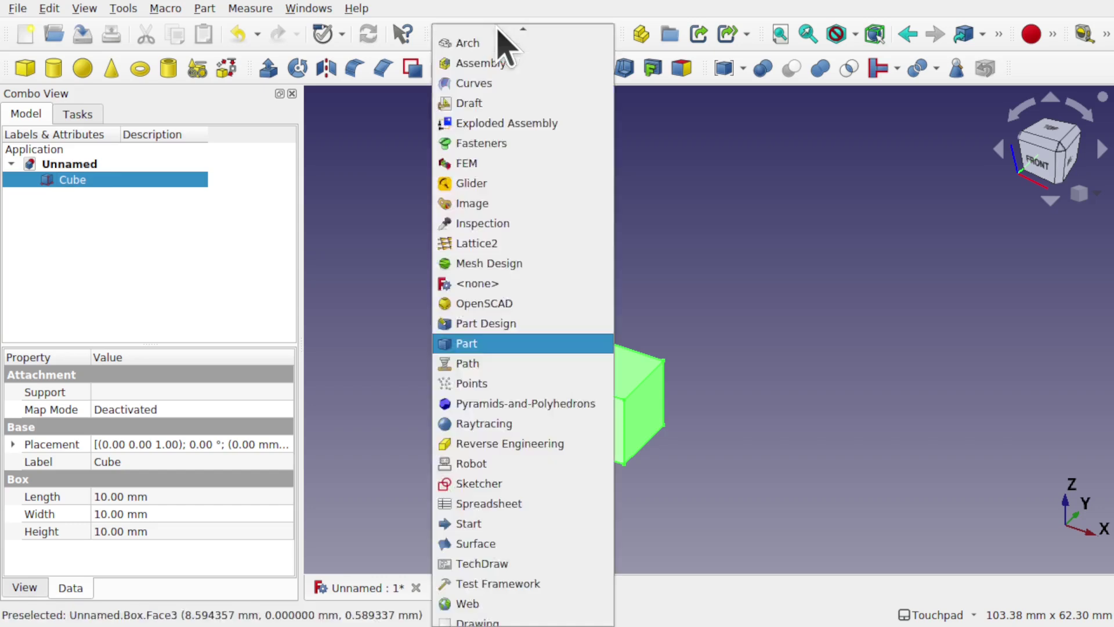
{"action": "left_click", "coordinate": [515, 255]}
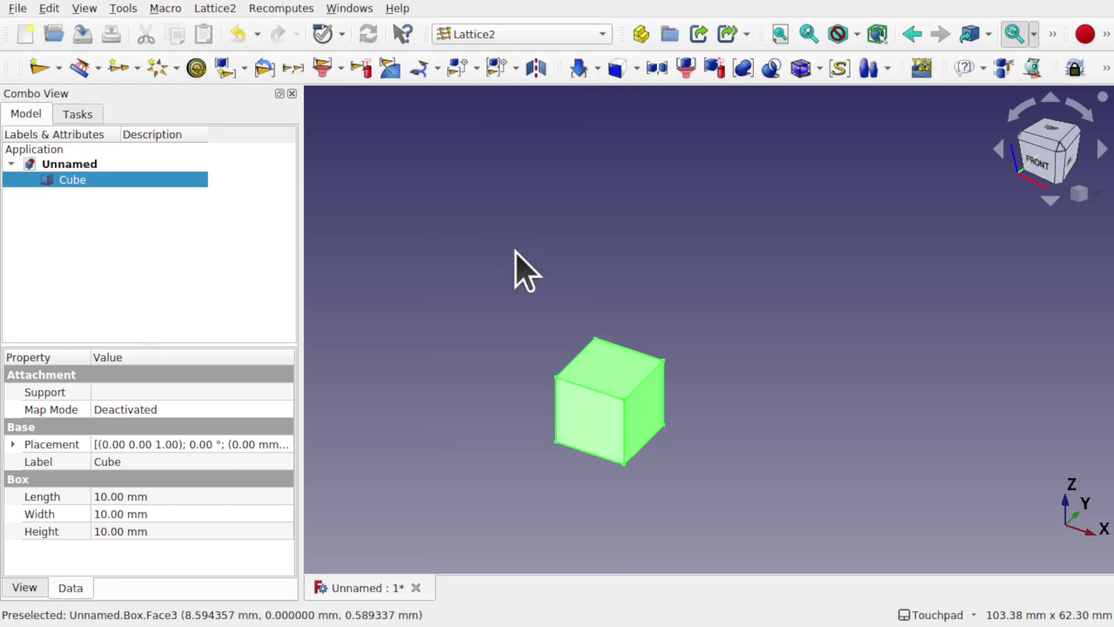
{"action": "left_click", "coordinate": [123, 8]}
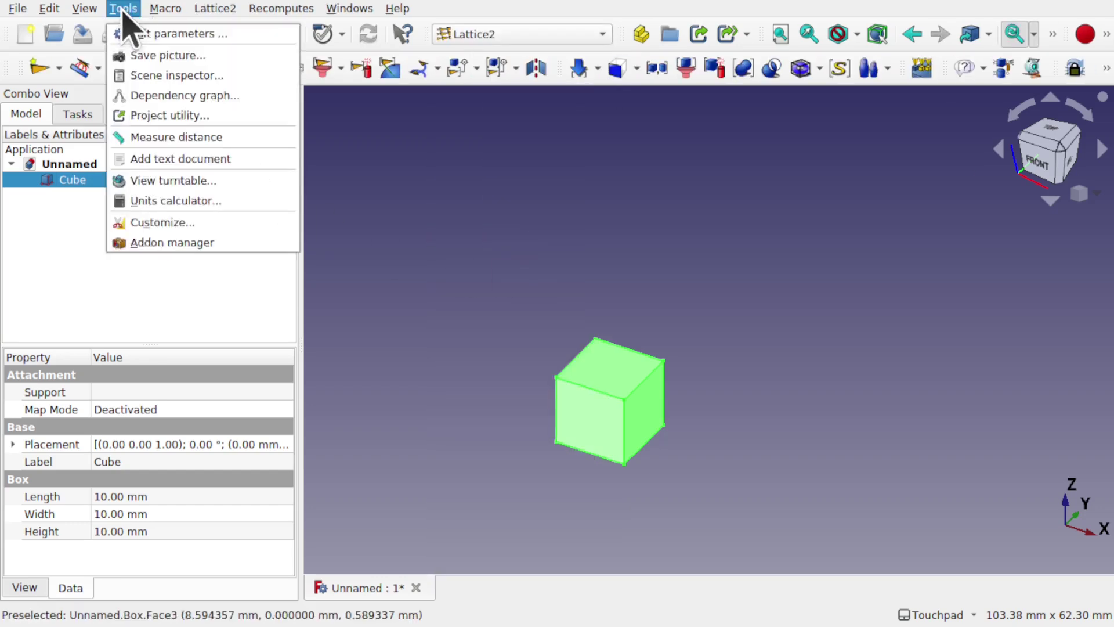
{"action": "left_click", "coordinate": [500, 319]}
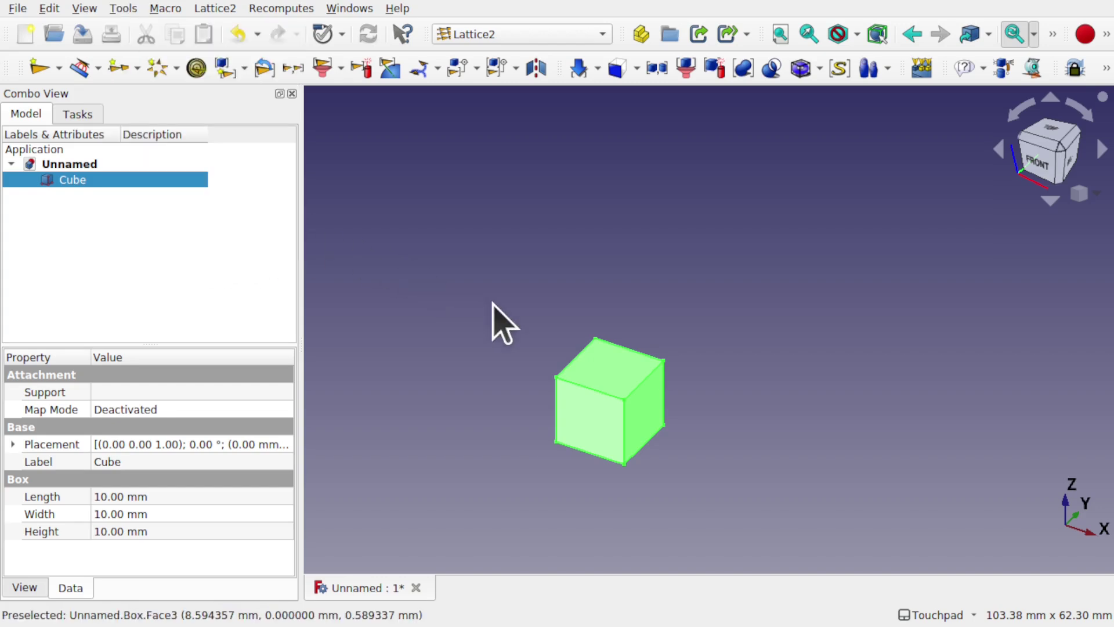
Step: Reselect the Cube and create a ParaSeries from it, continuing past the recompute error
{"action": "left_click", "coordinate": [493, 305]}
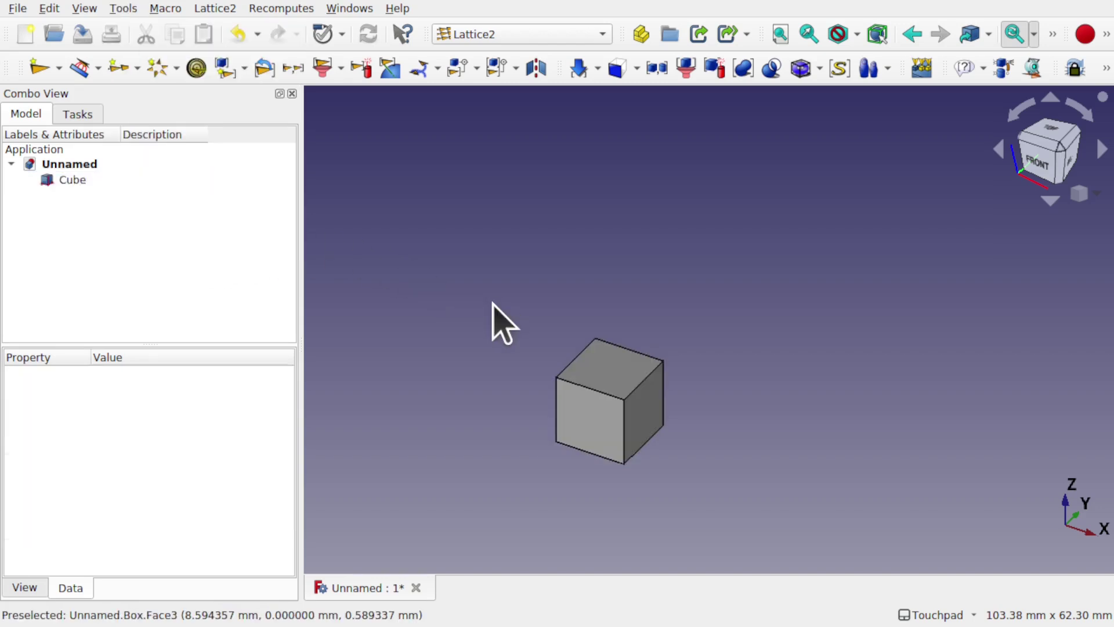
{"action": "left_click", "coordinate": [596, 366]}
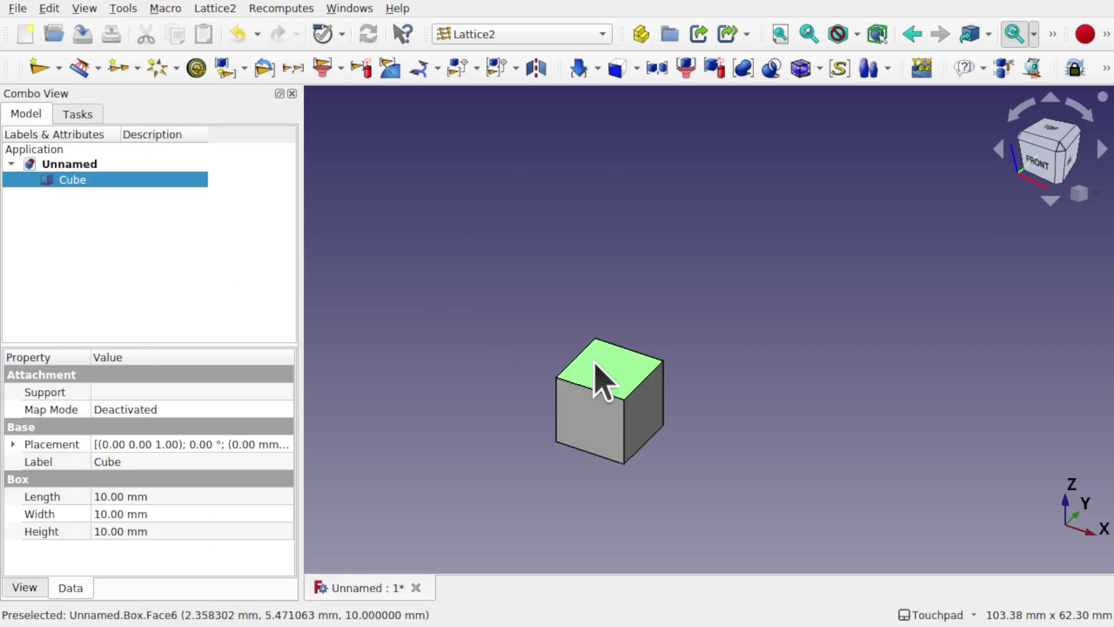
{"action": "left_click", "coordinate": [870, 71]}
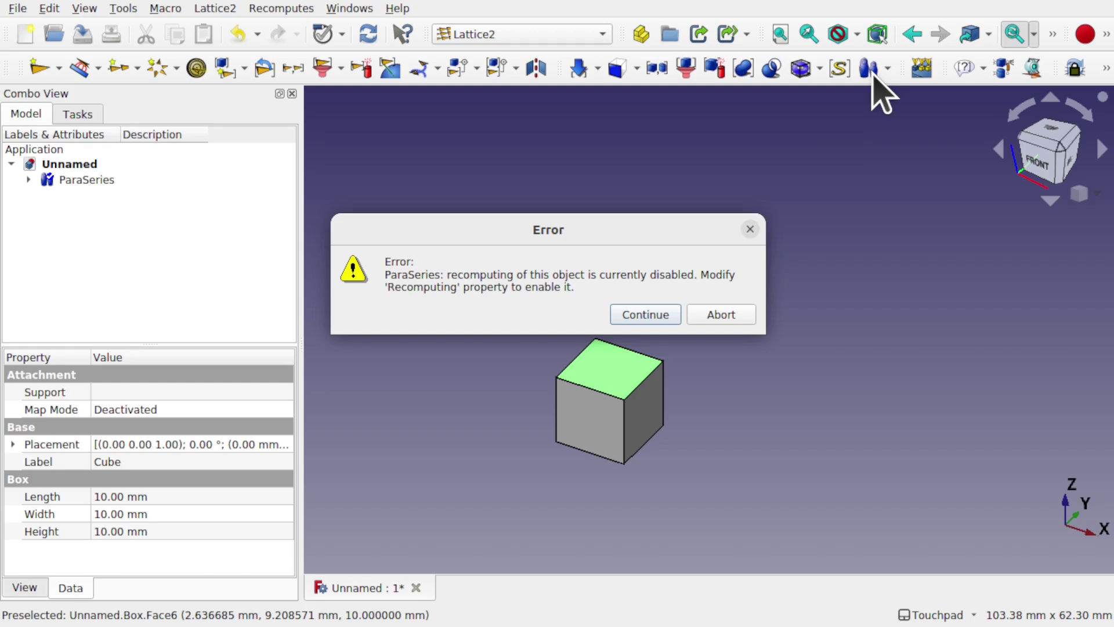
{"action": "left_click", "coordinate": [643, 313]}
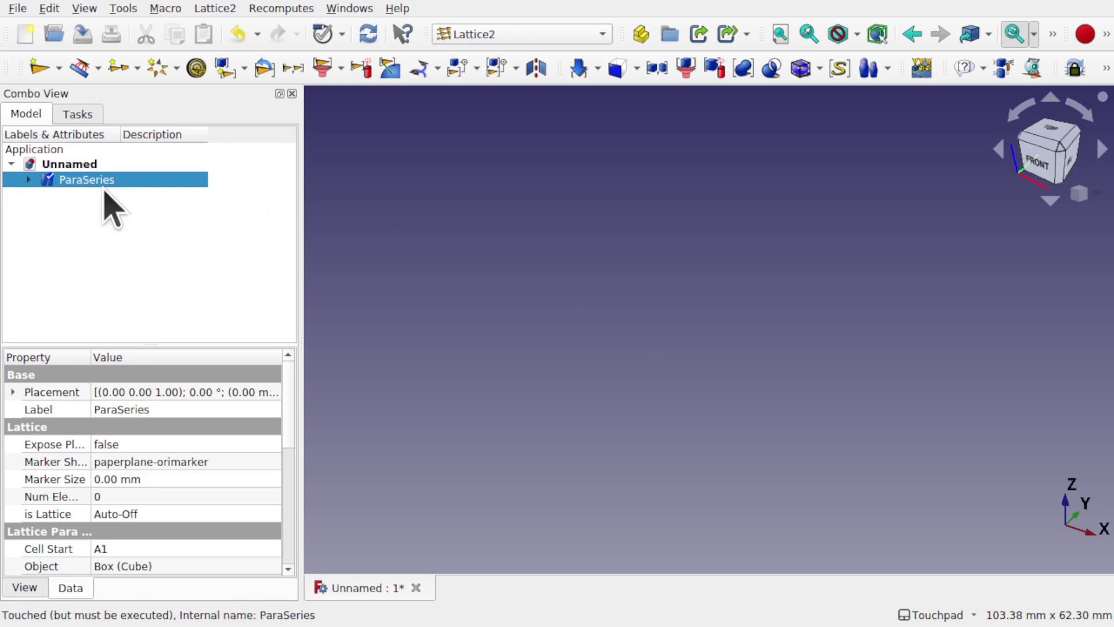
Step: Widen the side panel and property-name column, then inspect the Object property linking the Cube
{"action": "left_click_drag", "start_coordinate": [300, 280], "coordinate": [343, 283]}
{"action": "left_click_drag", "start_coordinate": [89, 361], "coordinate": [153, 366]}
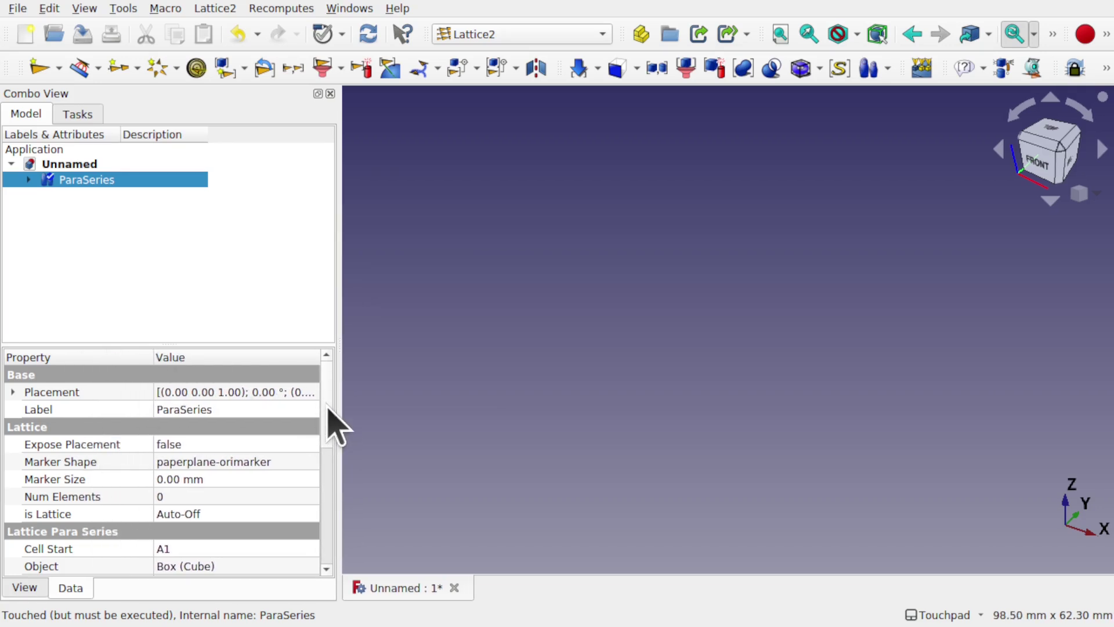
{"action": "scroll", "coordinate": [328, 407], "scroll_direction": "down", "scroll_amount": 3}
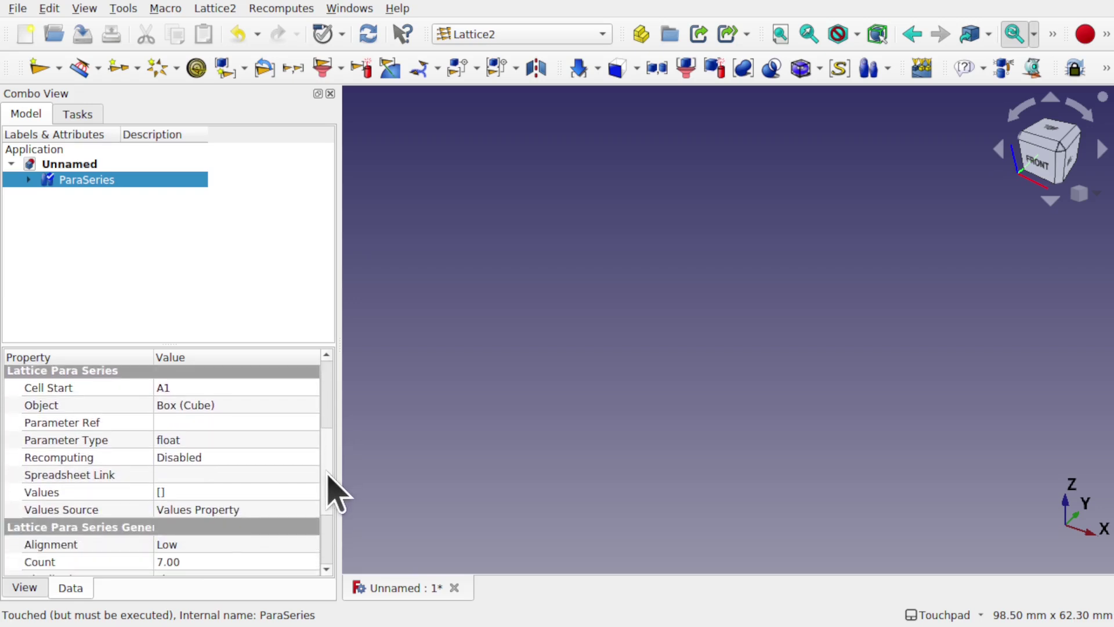
{"action": "left_click", "coordinate": [240, 406]}
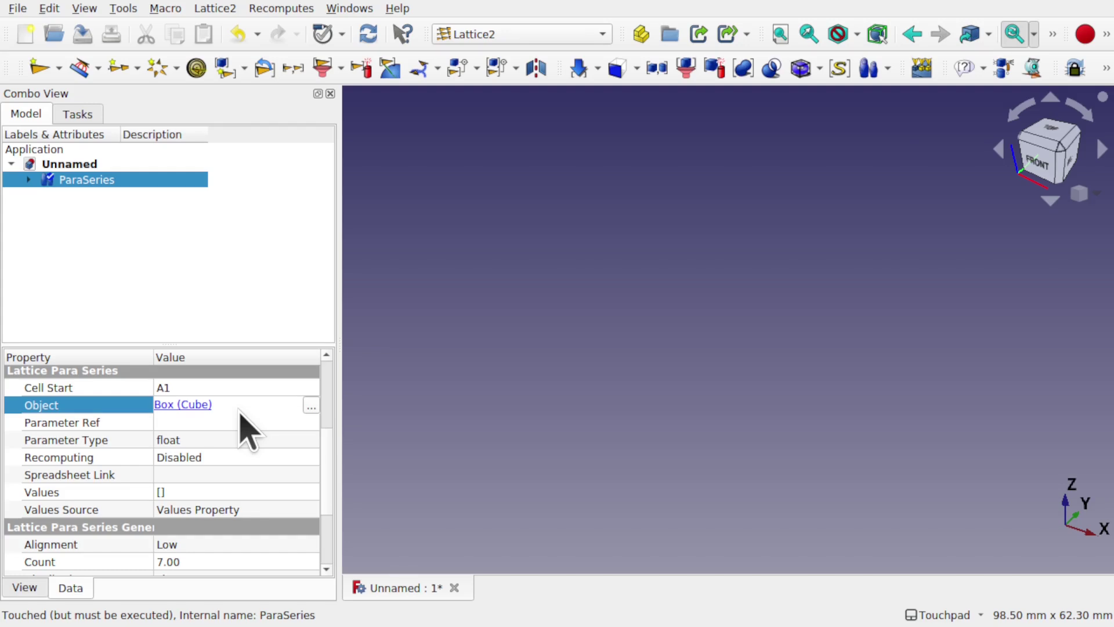
Step: Expand ParaSeries, unhide its Cube child, and start editing the ParaSeries Parameter Ref
{"action": "left_click", "coordinate": [29, 179]}
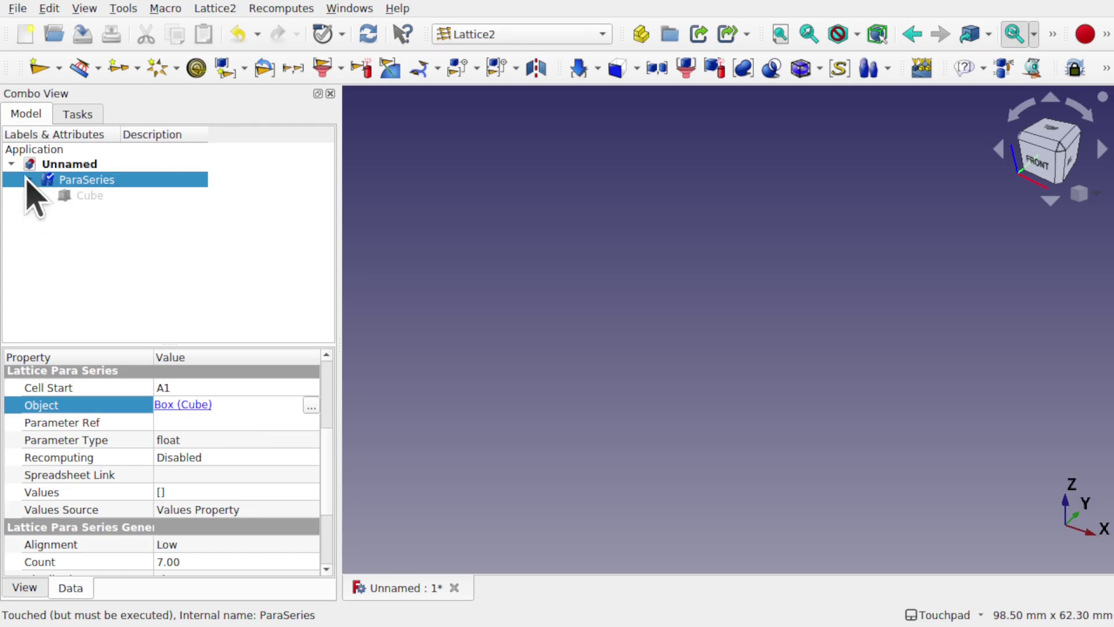
{"action": "left_click", "coordinate": [102, 196]}
{"action": "key", "text": "space"}
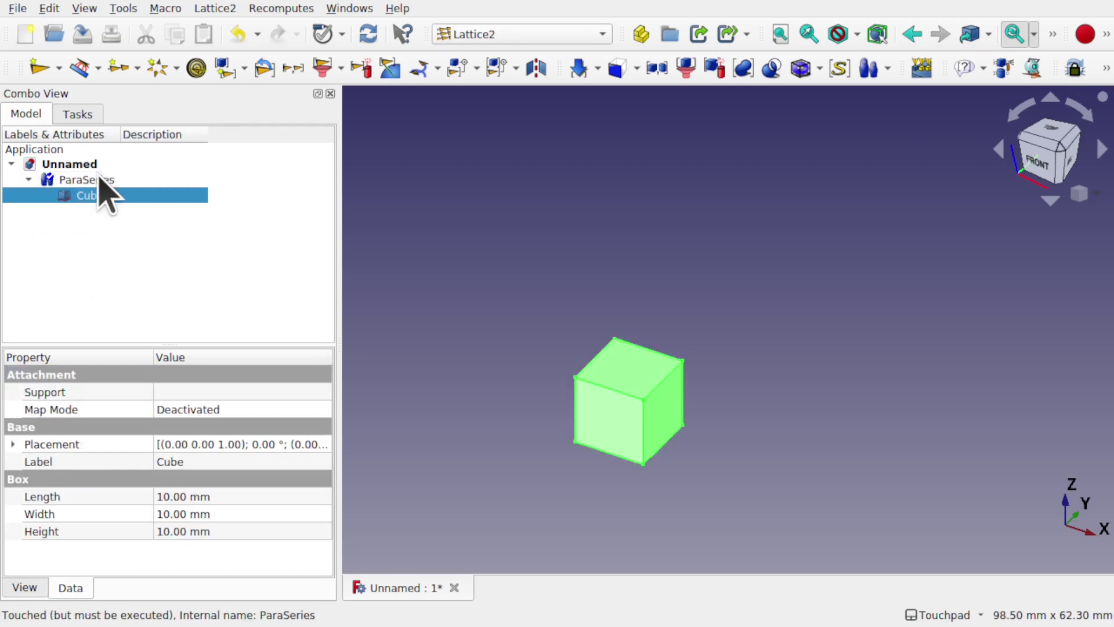
{"action": "left_click", "coordinate": [96, 180]}
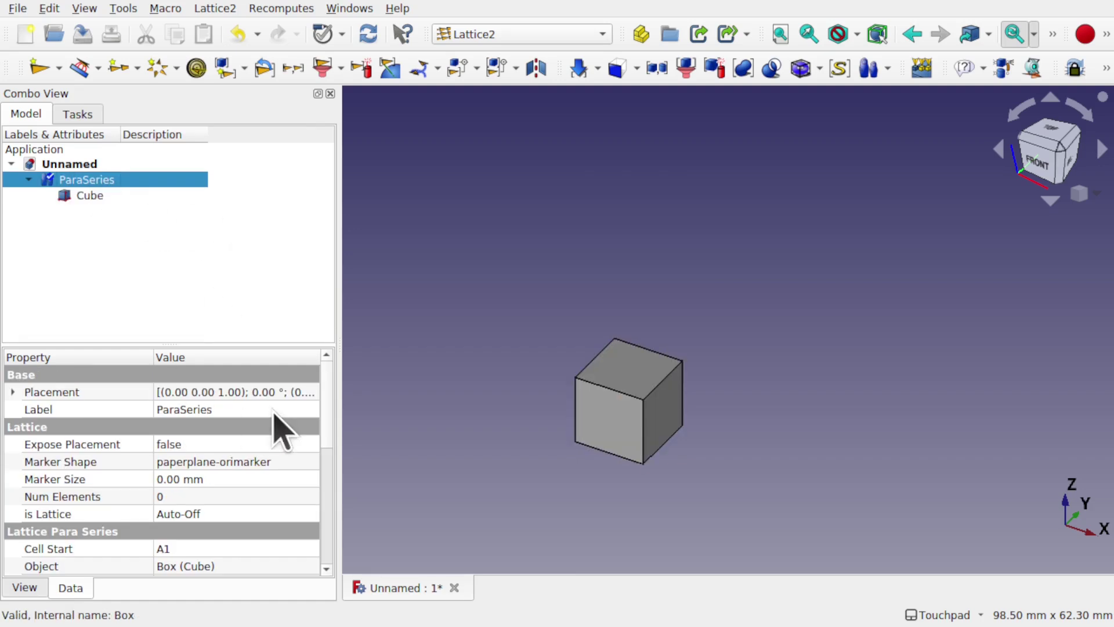
{"action": "scroll", "coordinate": [278, 441], "scroll_direction": "down", "scroll_amount": 3}
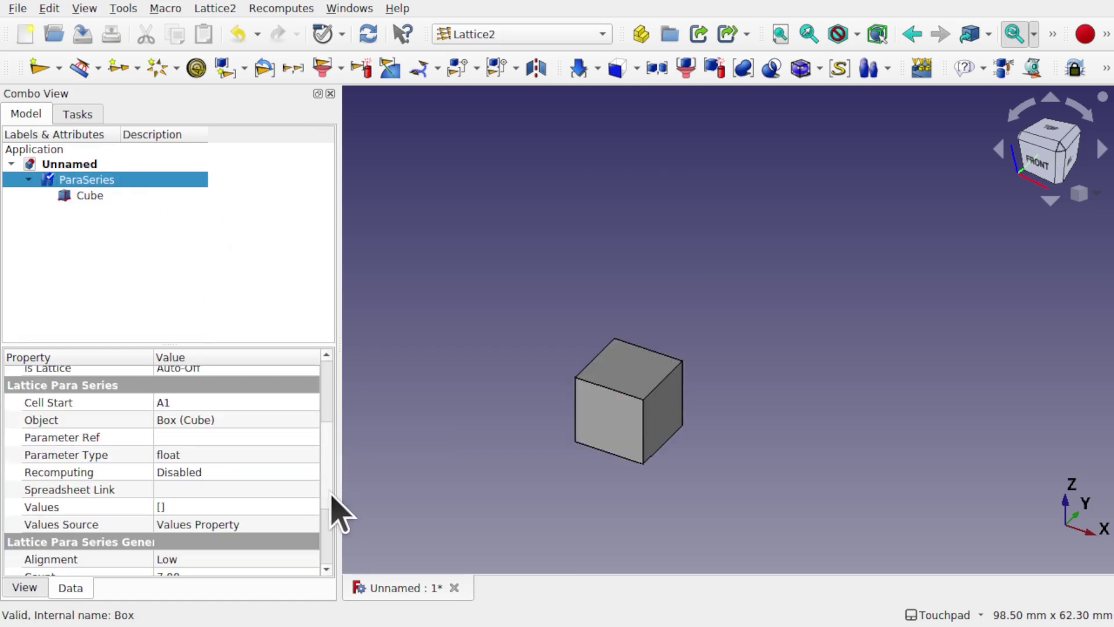
{"action": "left_click", "coordinate": [217, 437]}
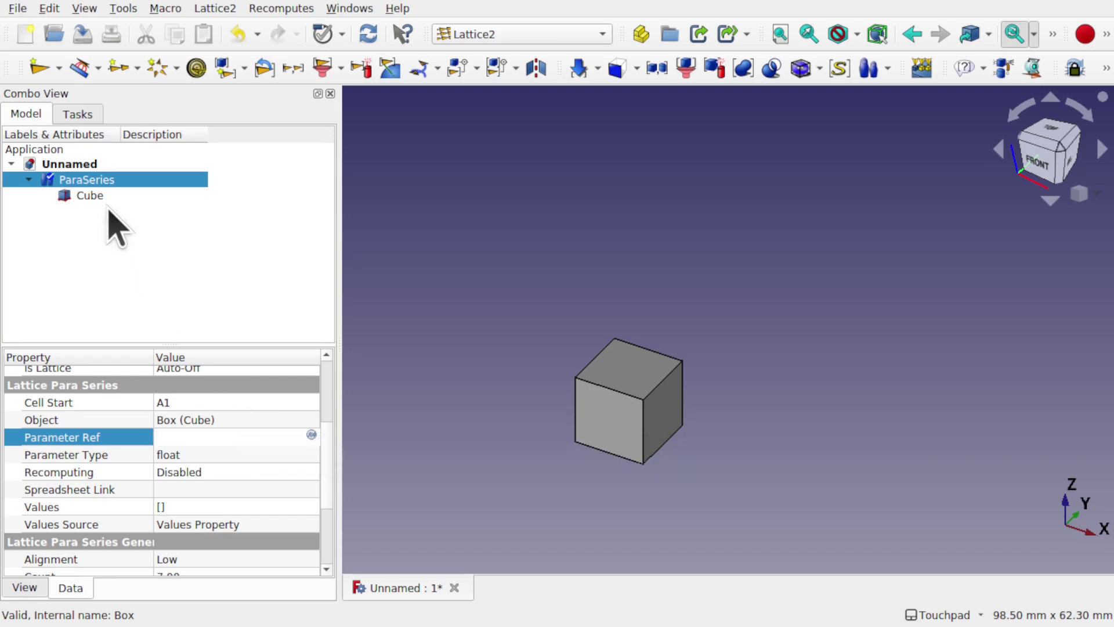
Step: Compare the Cube's box properties with the ParaSeries properties, ending on ParaSeries
{"action": "left_click", "coordinate": [91, 196]}
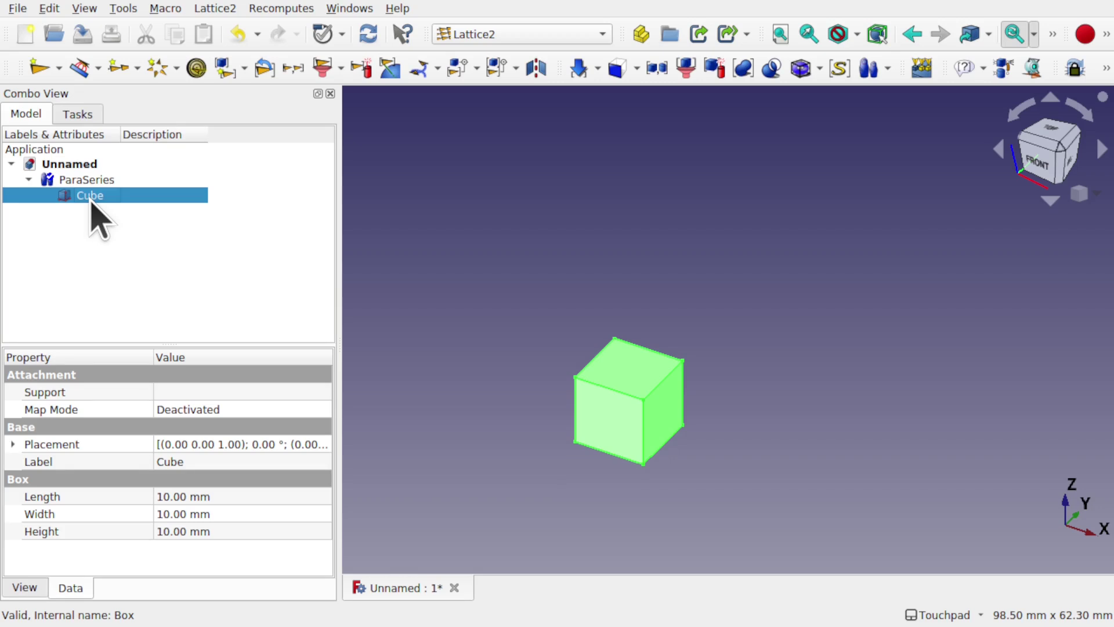
{"action": "left_click", "coordinate": [103, 181]}
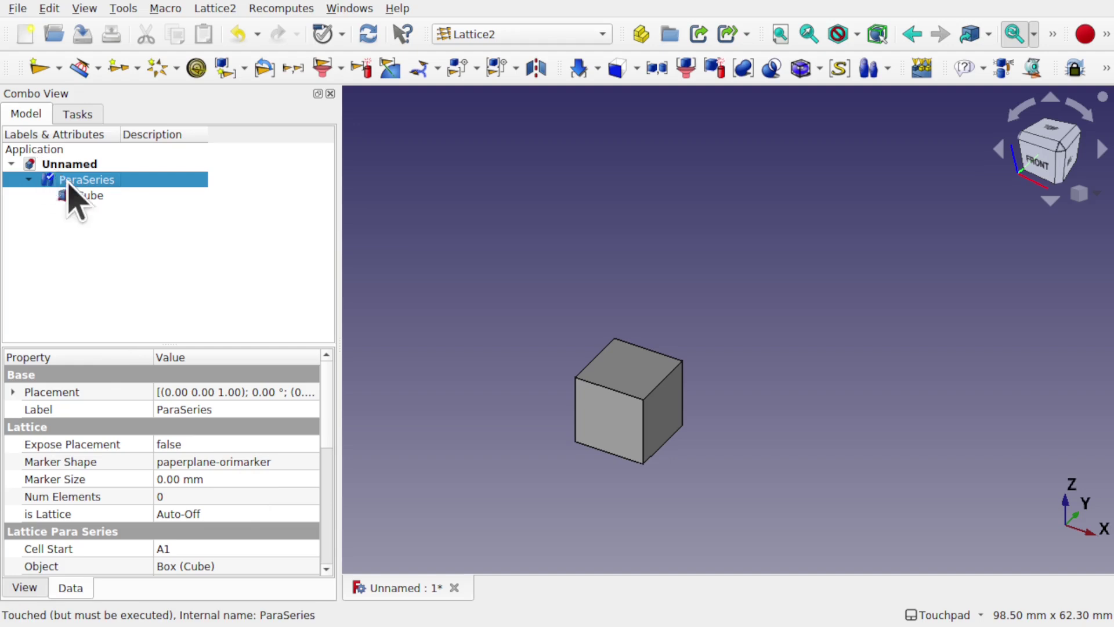
{"action": "left_click", "coordinate": [92, 196]}
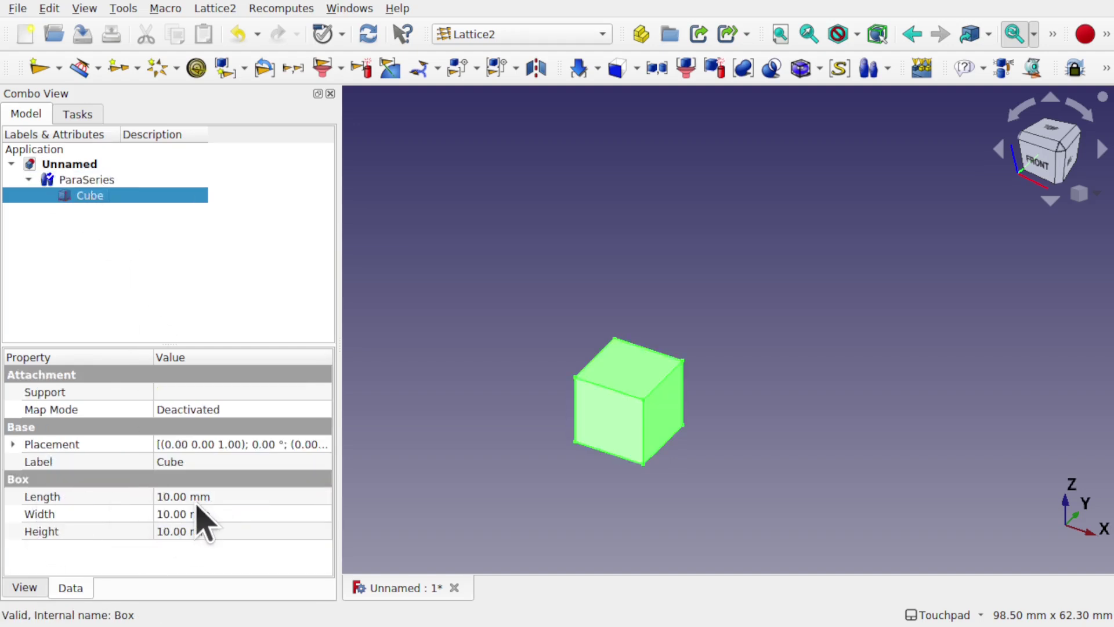
{"action": "left_click", "coordinate": [103, 180]}
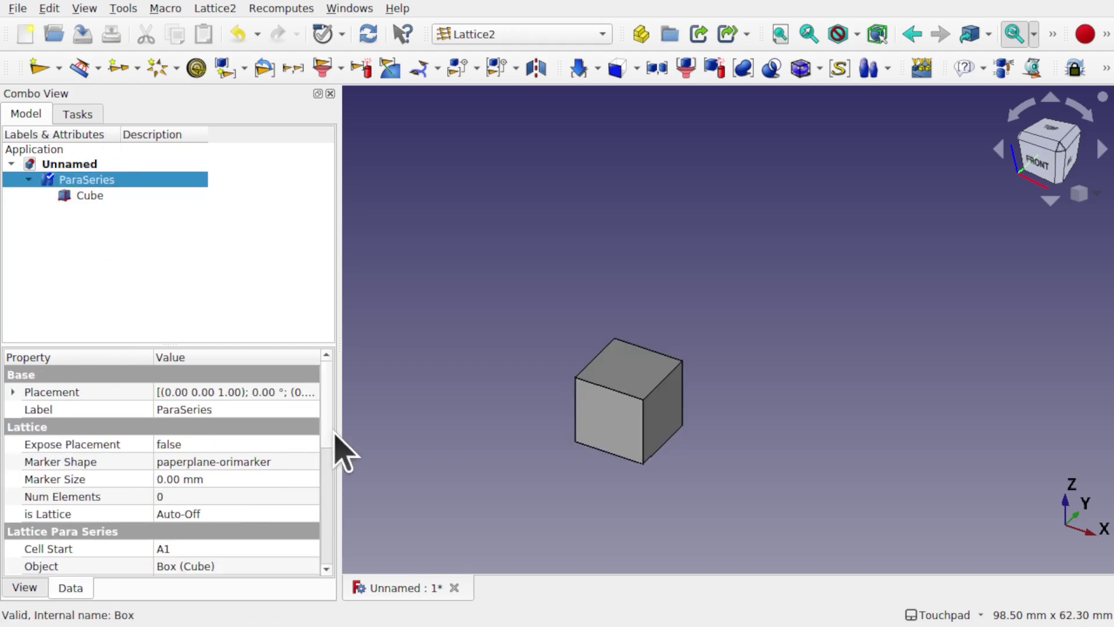
Step: Set the ParaSeries Parameter Ref to Box.Length and keep Parameter Type as float
{"action": "scroll", "coordinate": [339, 453], "scroll_direction": "down", "scroll_amount": 5}
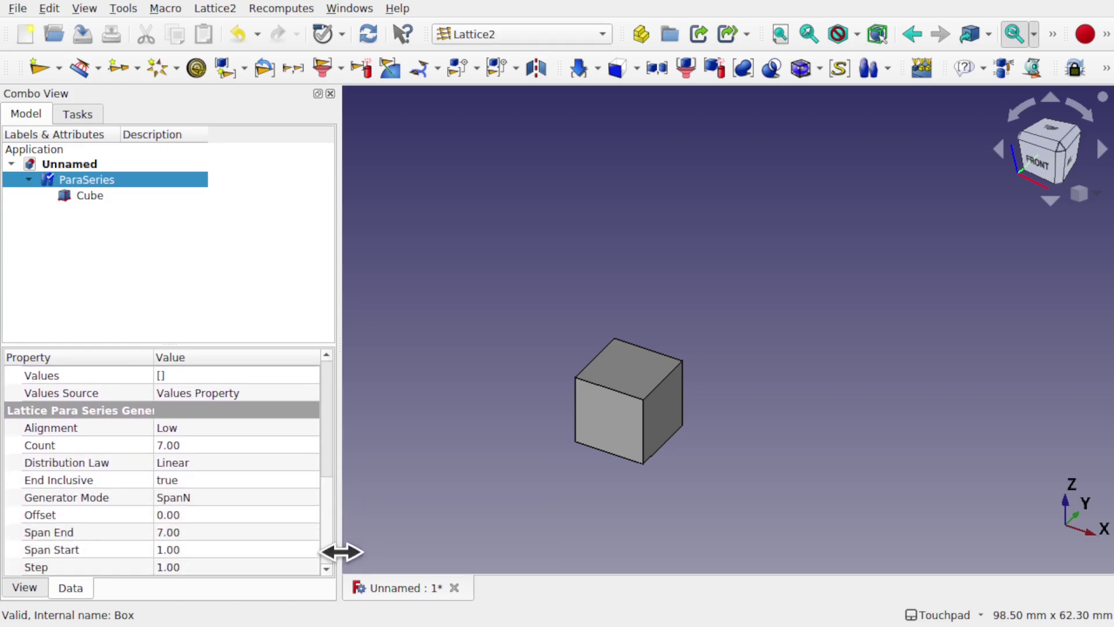
{"action": "scroll", "coordinate": [338, 495], "scroll_direction": "up", "scroll_amount": 2}
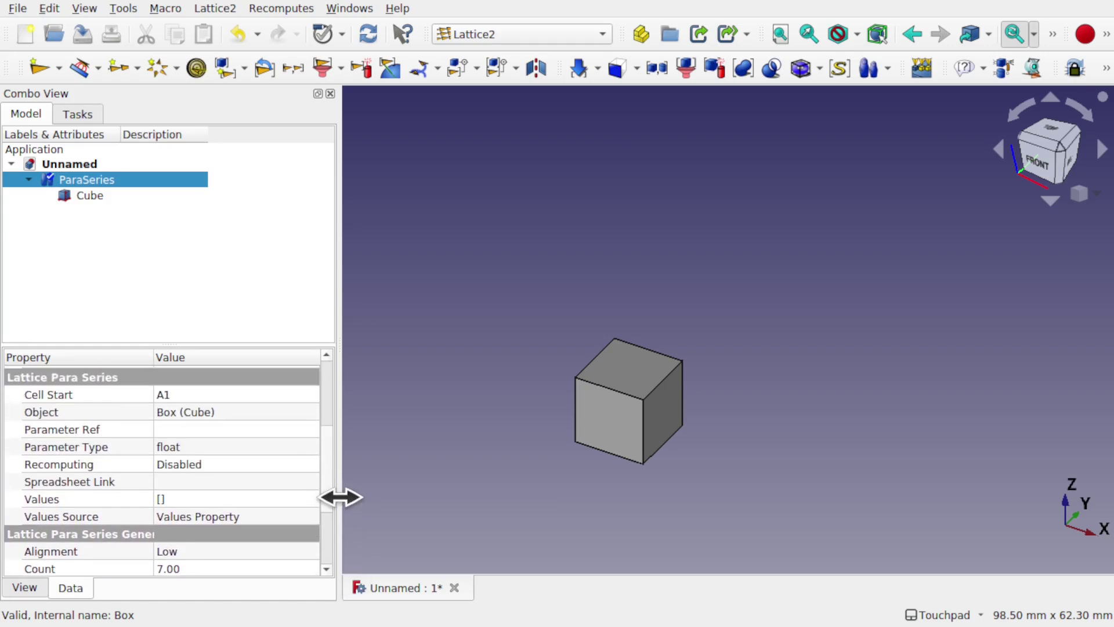
{"action": "left_click", "coordinate": [198, 426]}
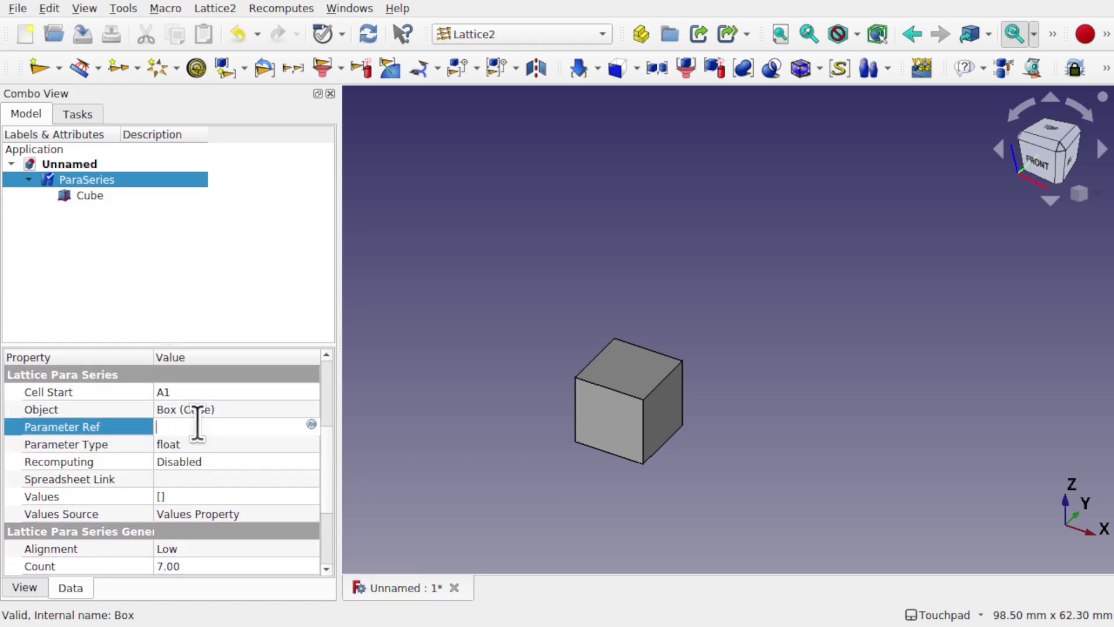
{"action": "type", "text": "Box"}
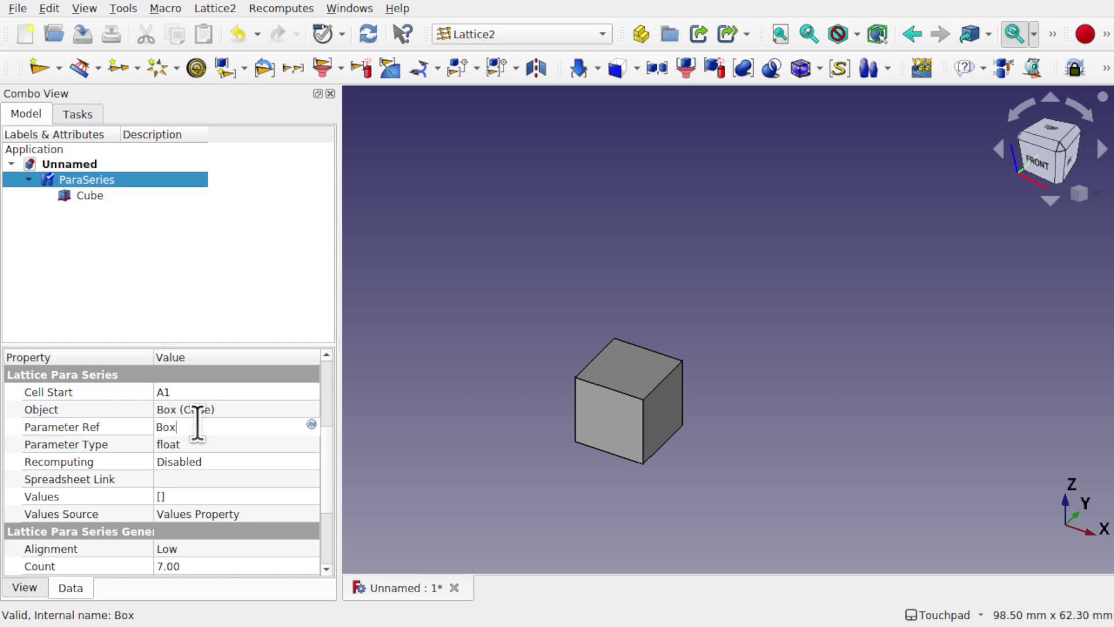
{"action": "type", "text": ".Length"}
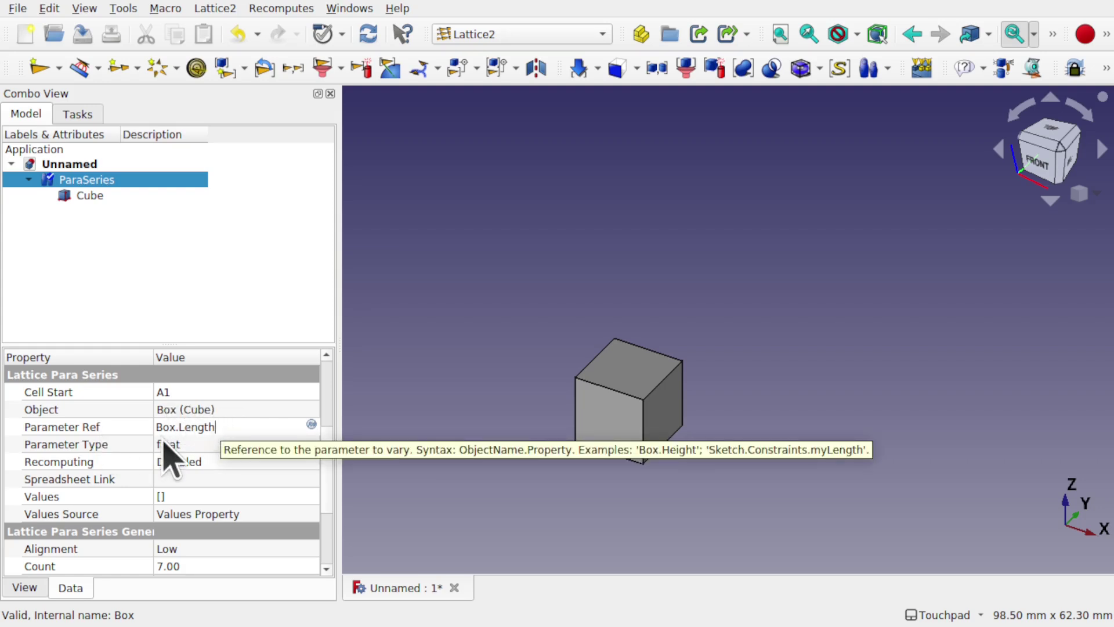
{"action": "left_click", "coordinate": [186, 450]}
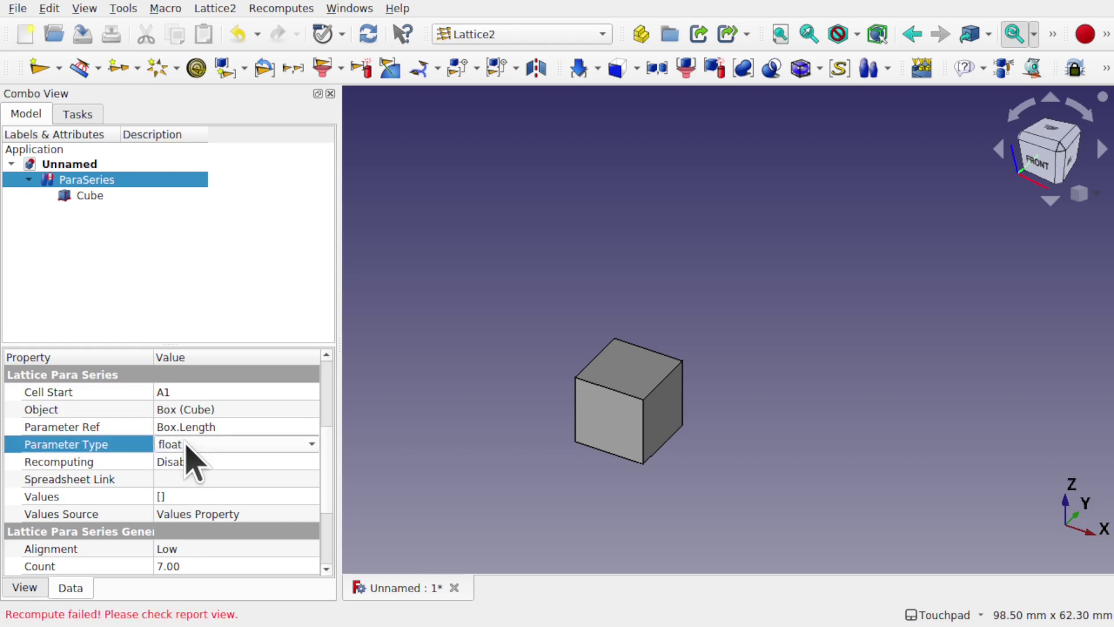
{"action": "left_click", "coordinate": [215, 445]}
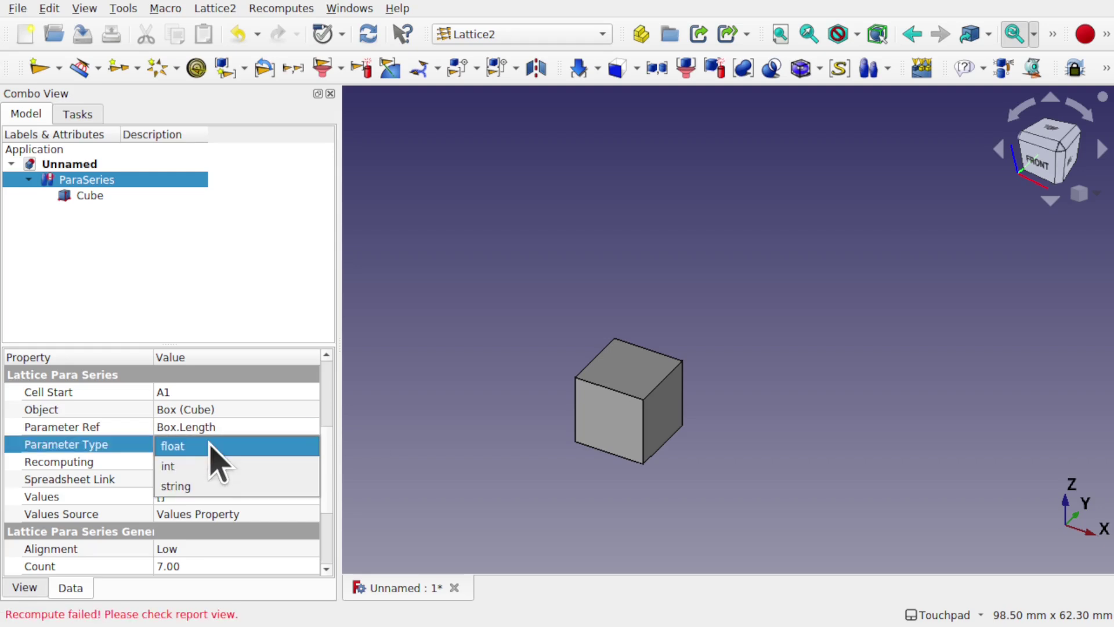
{"action": "left_click", "coordinate": [211, 445]}
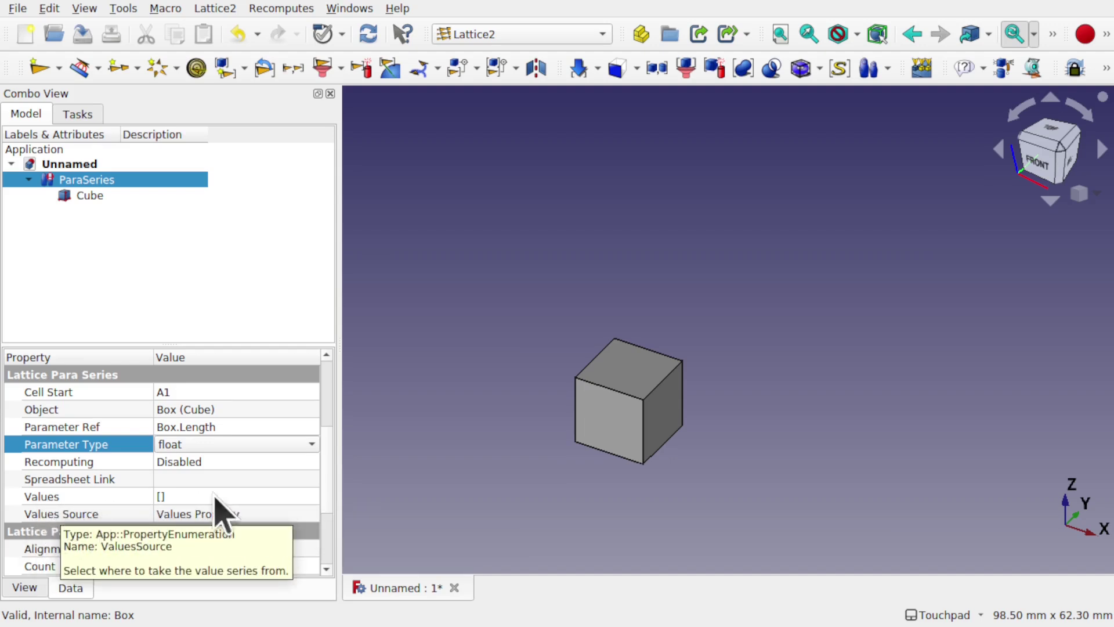
Step: Set the ParaSeries Values Source to Values Property
{"action": "left_click", "coordinate": [275, 514]}
{"action": "left_click", "coordinate": [277, 515]}
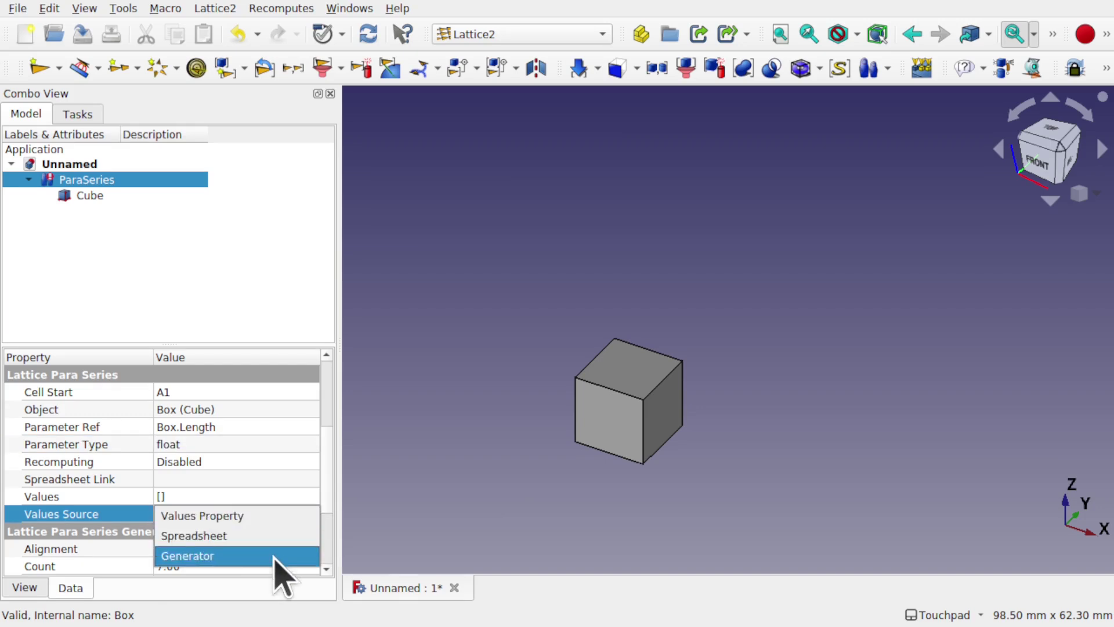
{"action": "left_click", "coordinate": [275, 516]}
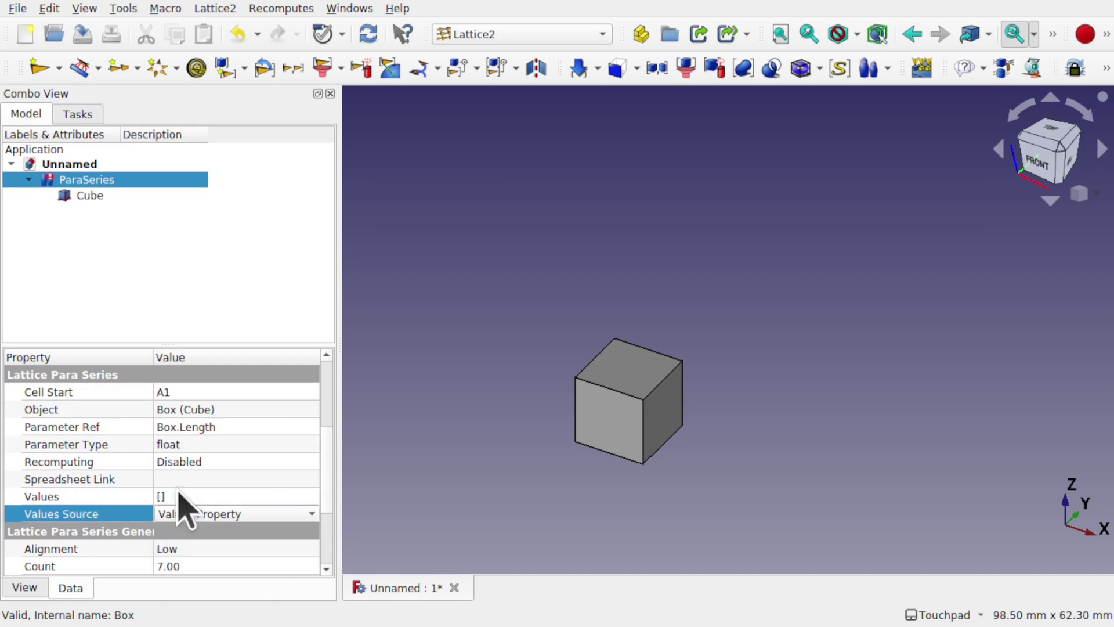
Step: Enter the Values list 20, 10 and 8 on separate lines and confirm
{"action": "left_click", "coordinate": [197, 496]}
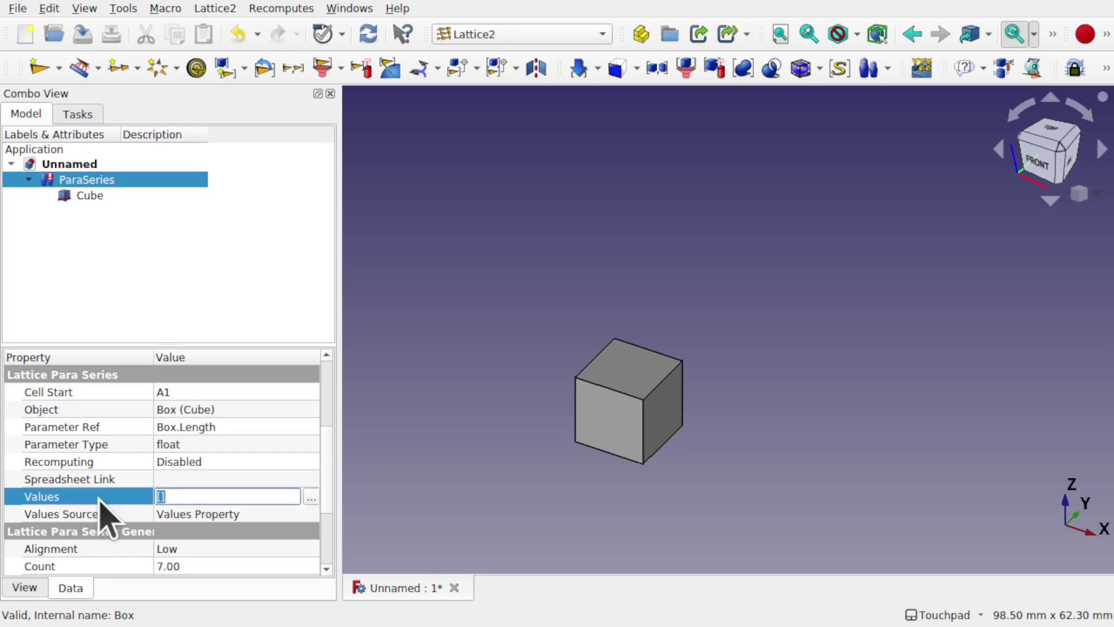
{"action": "left_click", "coordinate": [310, 497]}
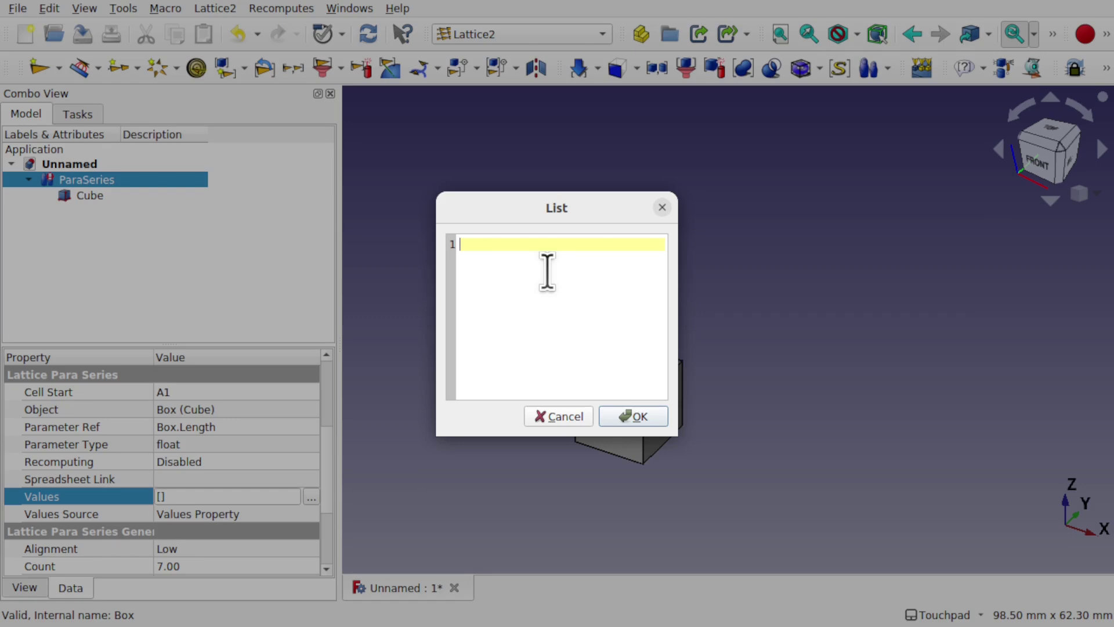
{"action": "type", "text": "20"}
{"action": "key", "text": "Return"}
{"action": "type", "text": "10"}
{"action": "key", "text": "Return"}
{"action": "type", "text": "8"}
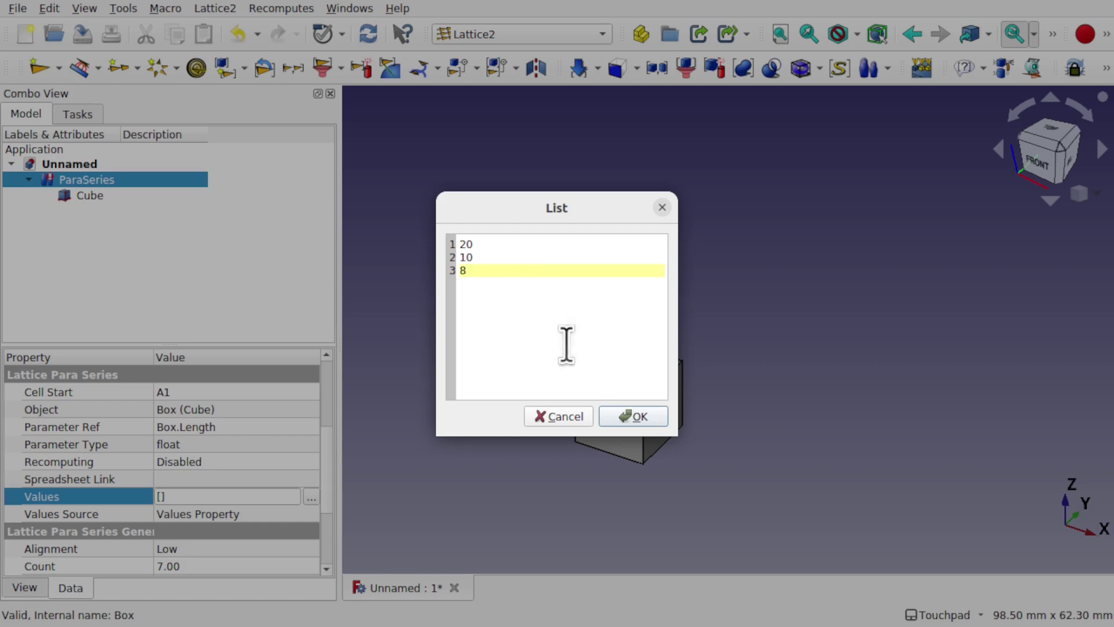
{"action": "left_click", "coordinate": [636, 417]}
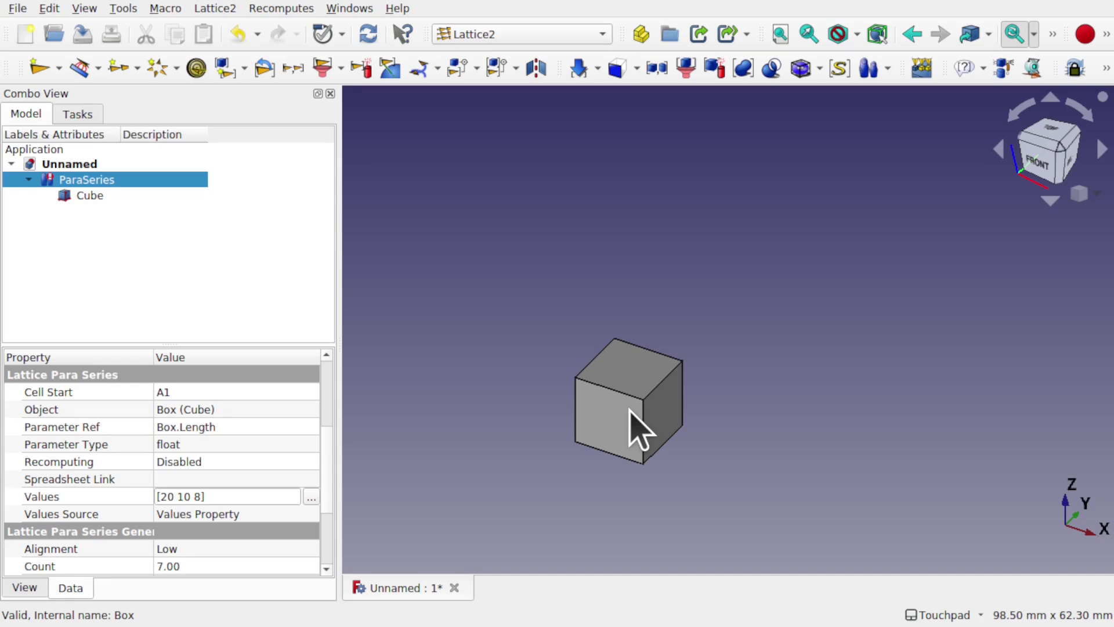
Step: Set the ParaSeries Recomputing property to Enabled so the boxes of lengths 20, 10, 8 build
{"action": "left_click", "coordinate": [226, 430]}
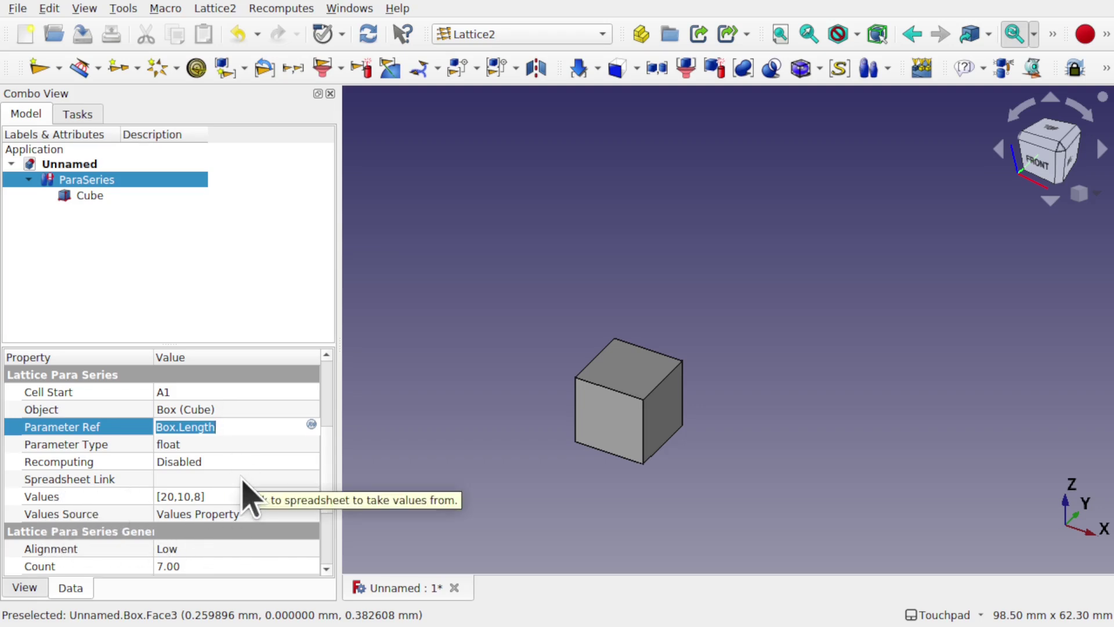
{"action": "scroll", "coordinate": [334, 473], "scroll_direction": "up", "scroll_amount": 1}
{"action": "scroll", "coordinate": [334, 499], "scroll_direction": "down", "scroll_amount": 2}
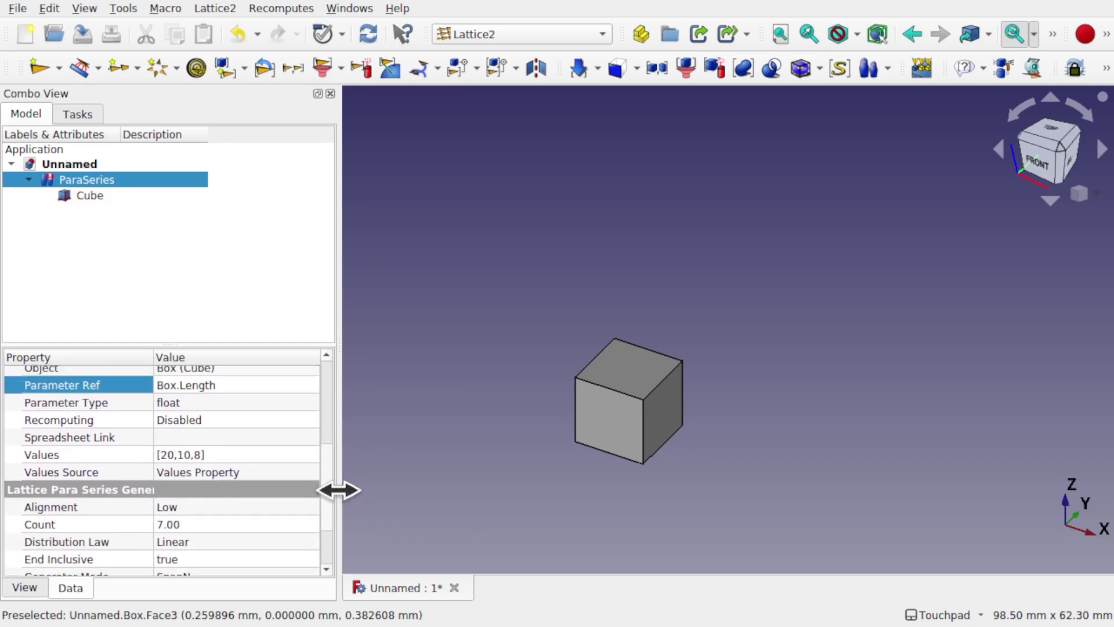
{"action": "scroll", "coordinate": [338, 487], "scroll_direction": "up", "scroll_amount": 1}
{"action": "left_click", "coordinate": [118, 474]}
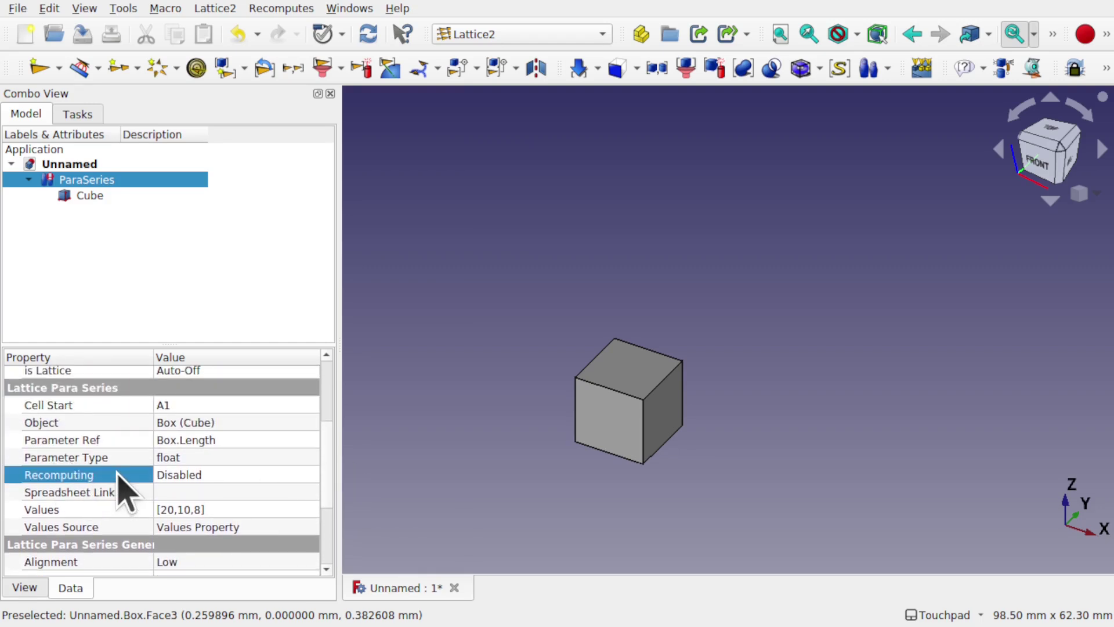
{"action": "left_click", "coordinate": [234, 477]}
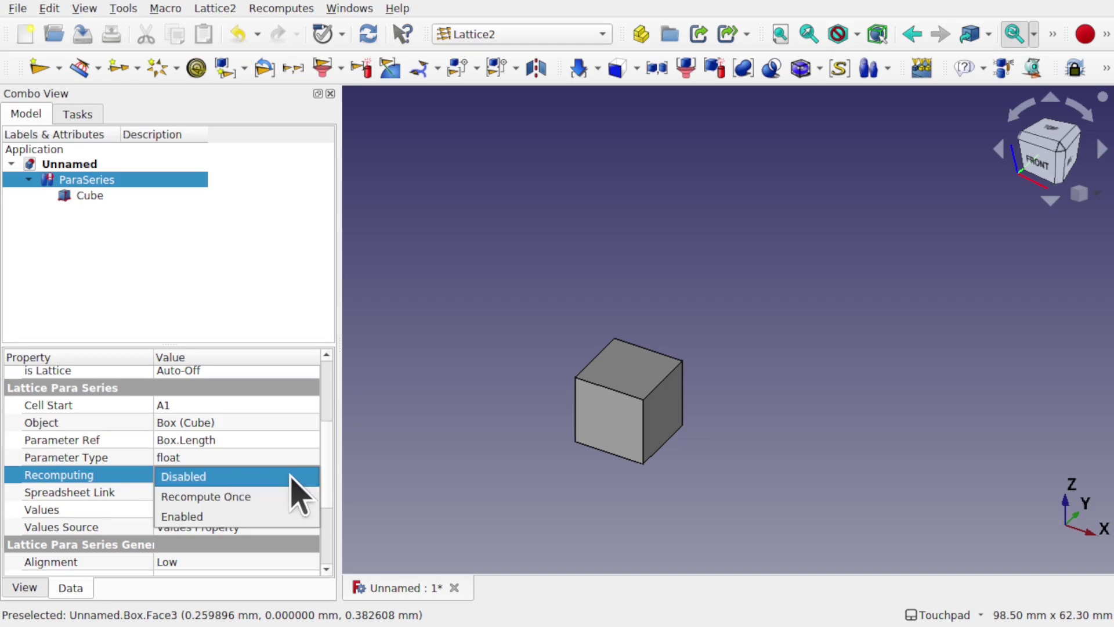
{"action": "left_click", "coordinate": [271, 514]}
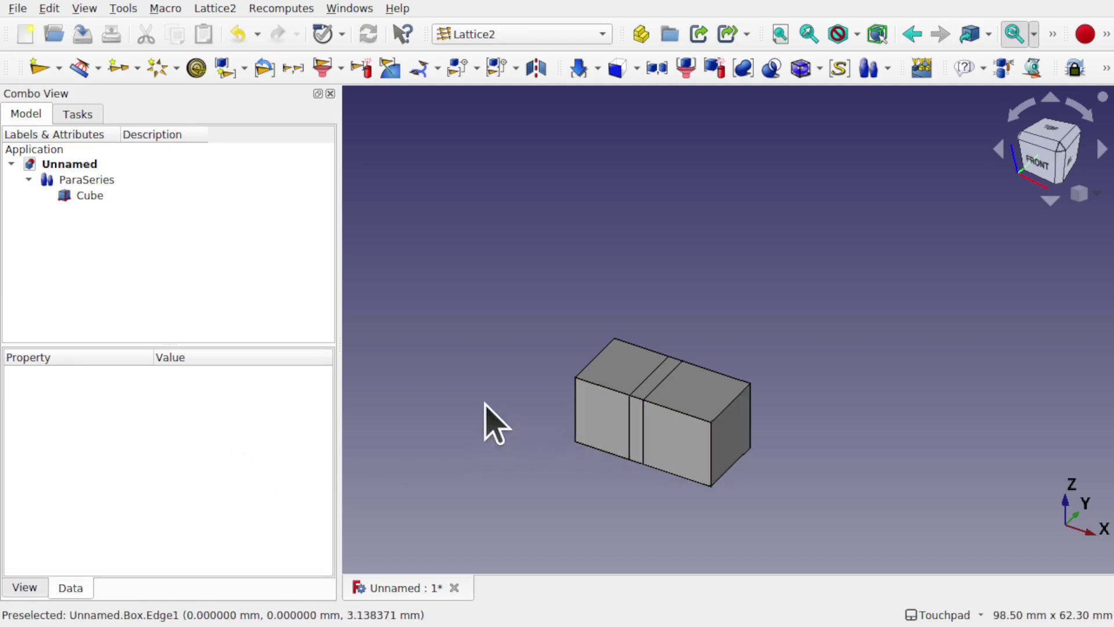
Step: Hide the original Cube, then check the ParaSeries result and clear the selection
{"action": "left_click", "coordinate": [105, 180]}
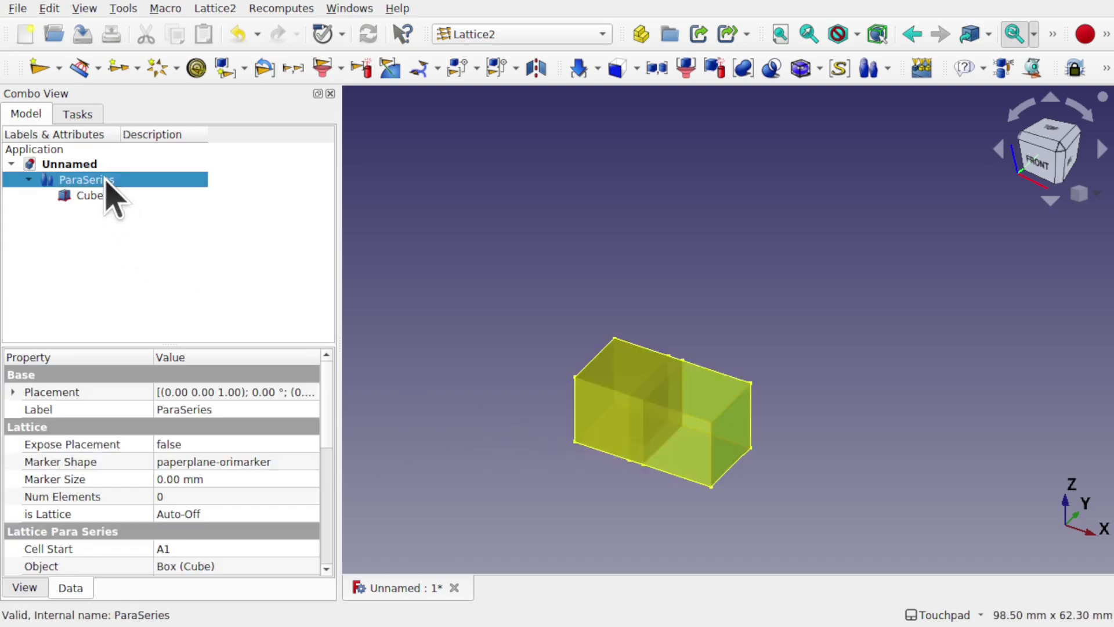
{"action": "left_click", "coordinate": [79, 196]}
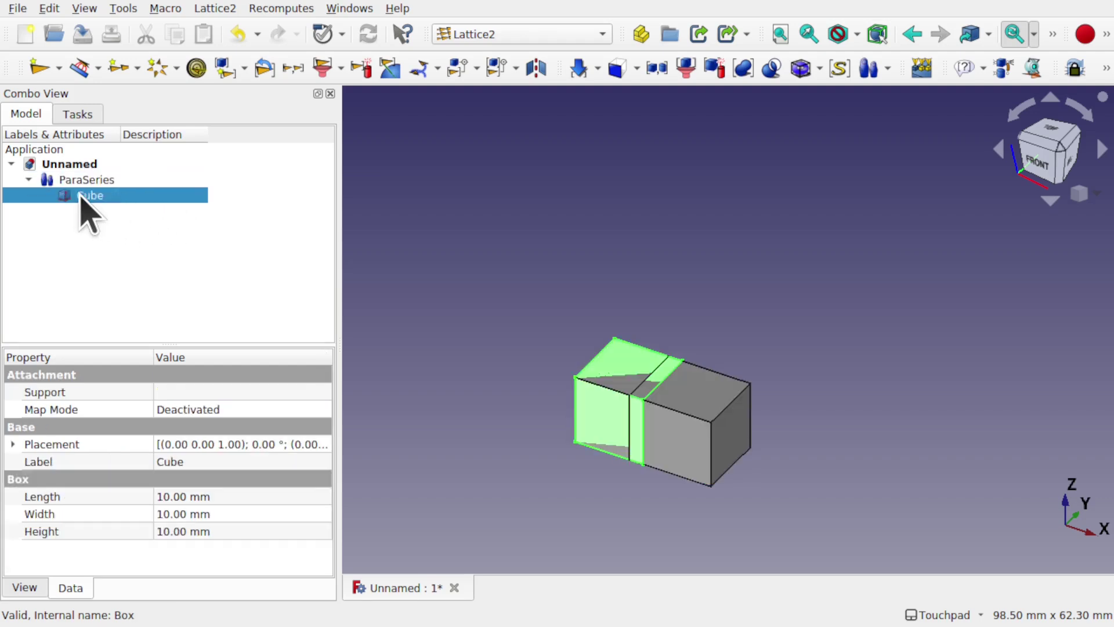
{"action": "key", "text": "space"}
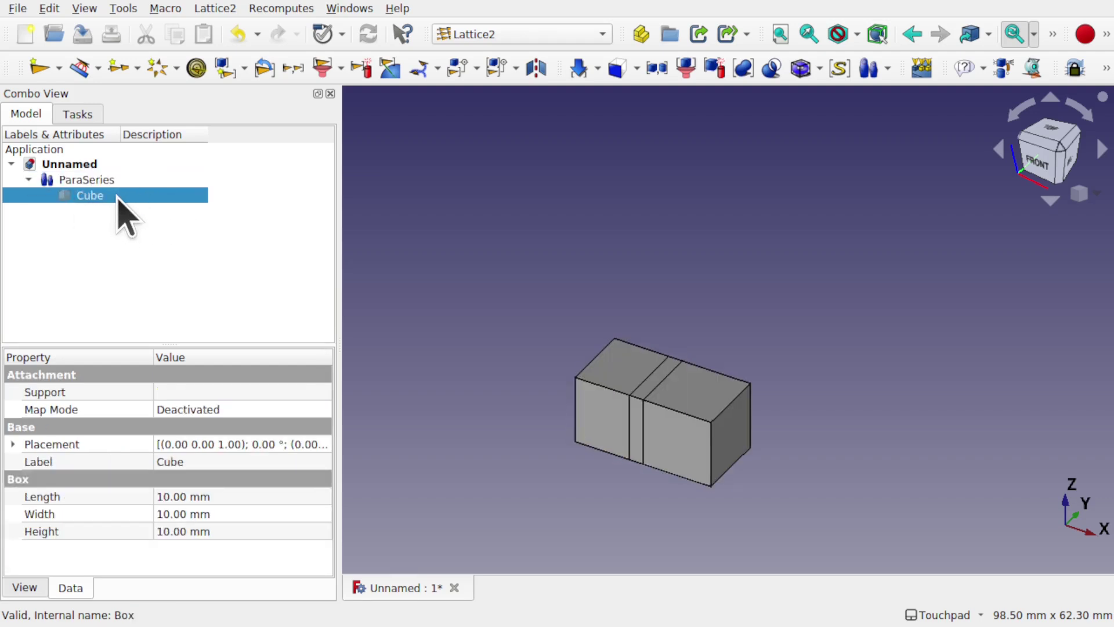
{"action": "left_click", "coordinate": [110, 181]}
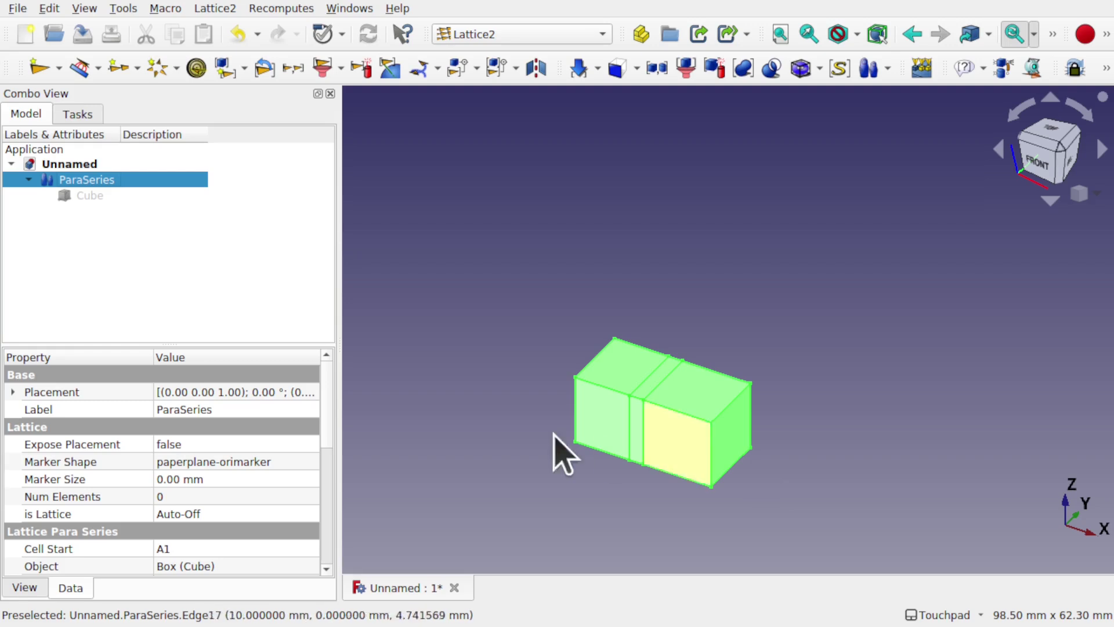
{"action": "left_click", "coordinate": [592, 250]}
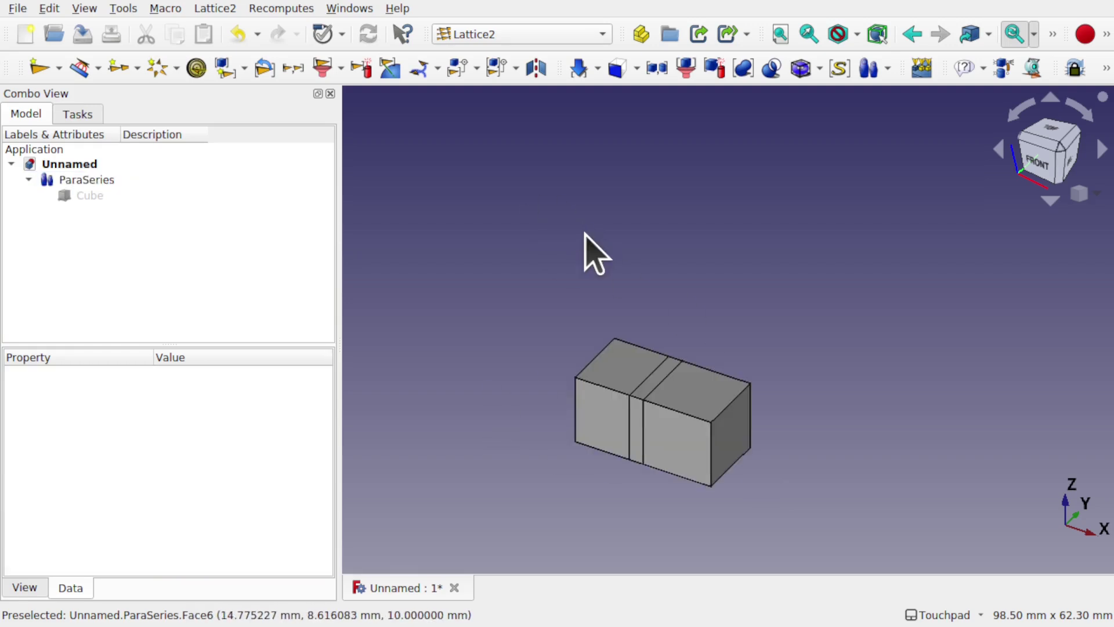
Step: Create a Lattice2 linear array of placements and select LinearArray to edit it
{"action": "left_click", "coordinate": [218, 8]}
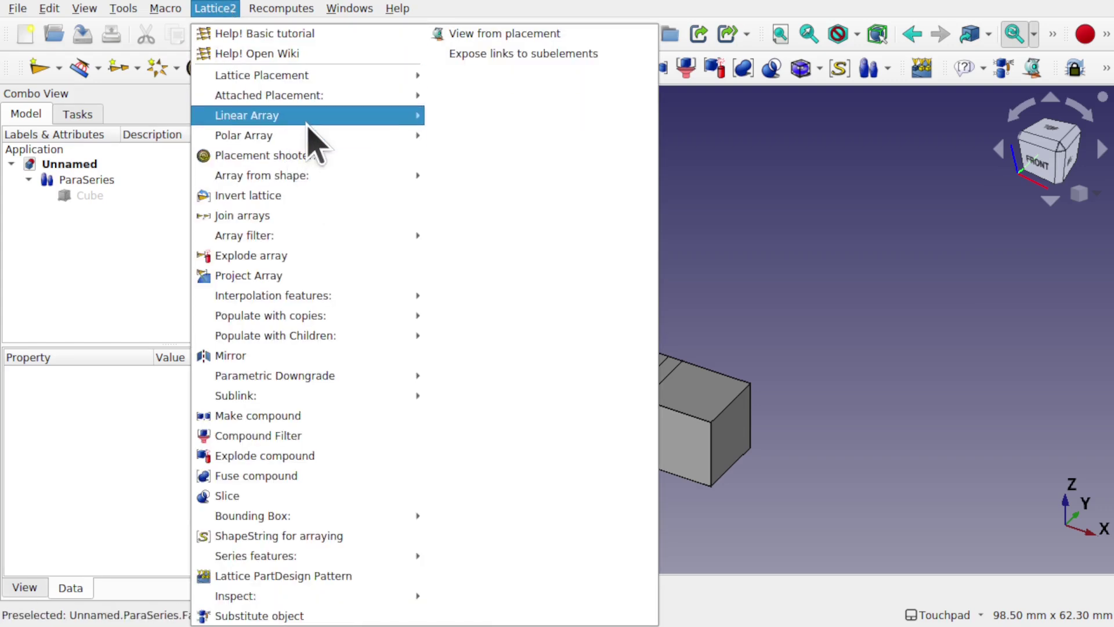
{"action": "mouse_move", "coordinate": [319, 122]}
{"action": "left_click", "coordinate": [468, 114]}
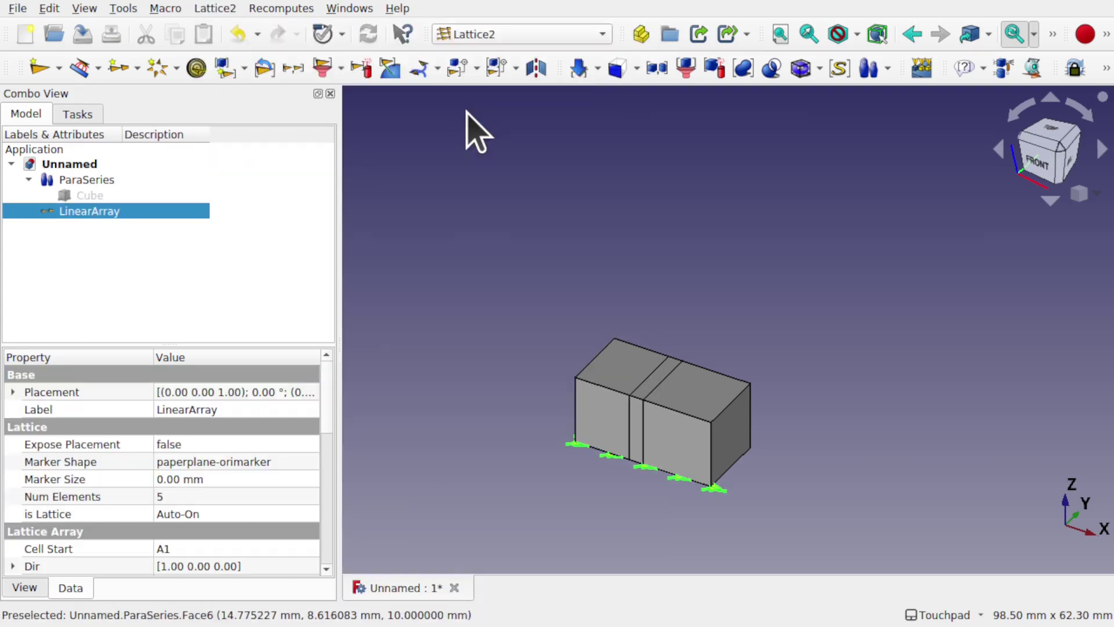
{"action": "left_click", "coordinate": [614, 504]}
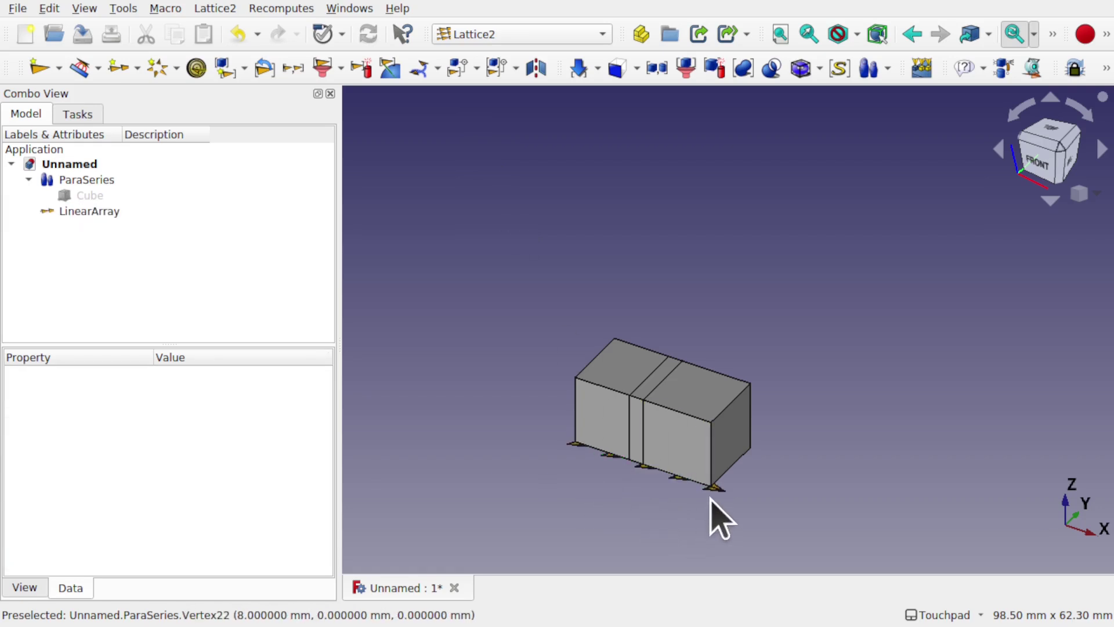
{"action": "left_click", "coordinate": [105, 213]}
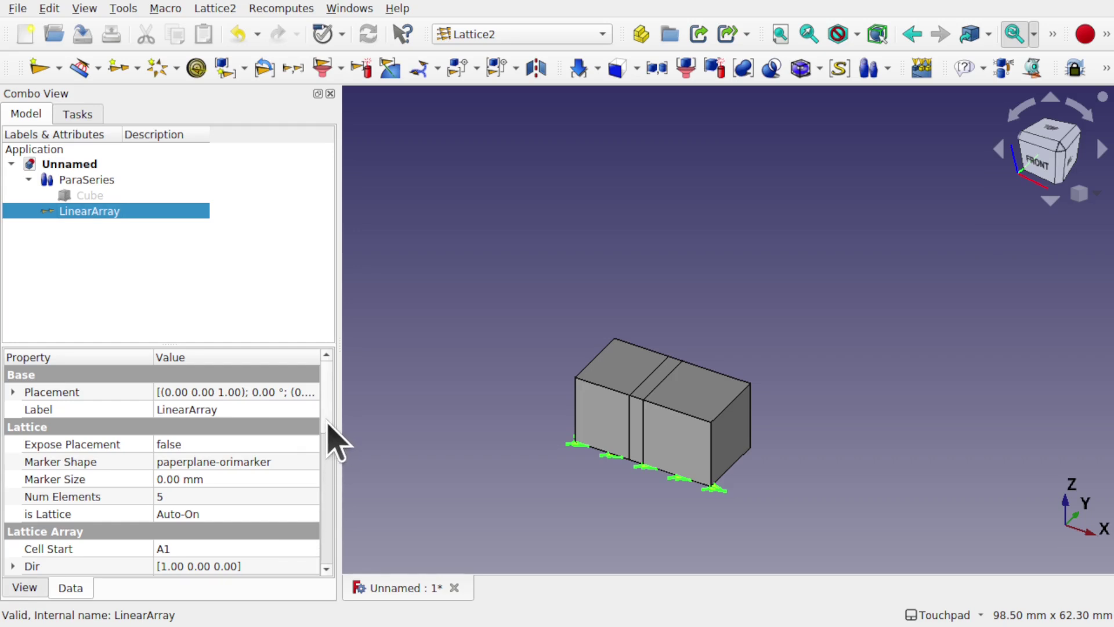
{"action": "left_click_drag", "start_coordinate": [328, 423], "coordinate": [340, 529]}
Step: Set the LinearArray number of placements to 15
{"action": "left_click", "coordinate": [233, 506]}
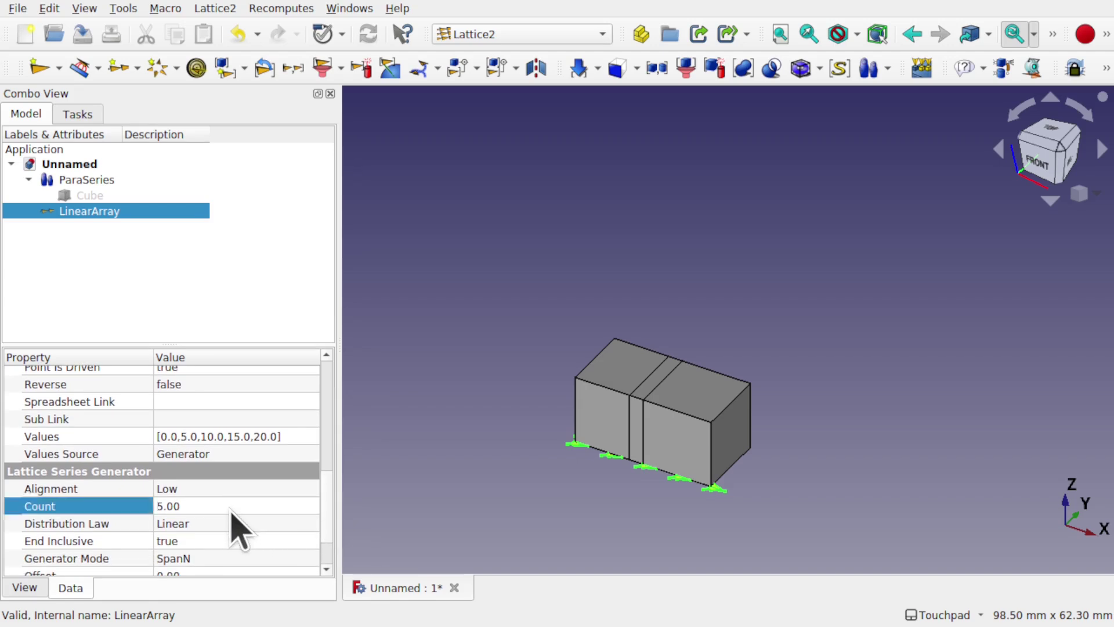
{"action": "type", "text": "15"}
{"action": "key", "text": "Return"}
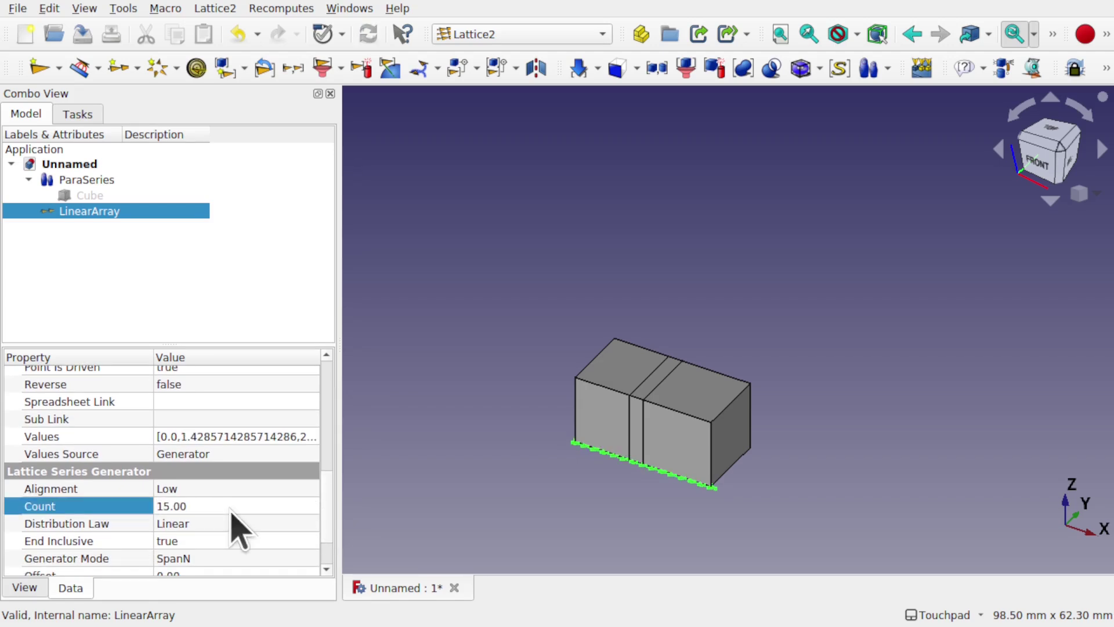
{"action": "scroll", "coordinate": [329, 468], "scroll_direction": "up", "scroll_amount": 3}
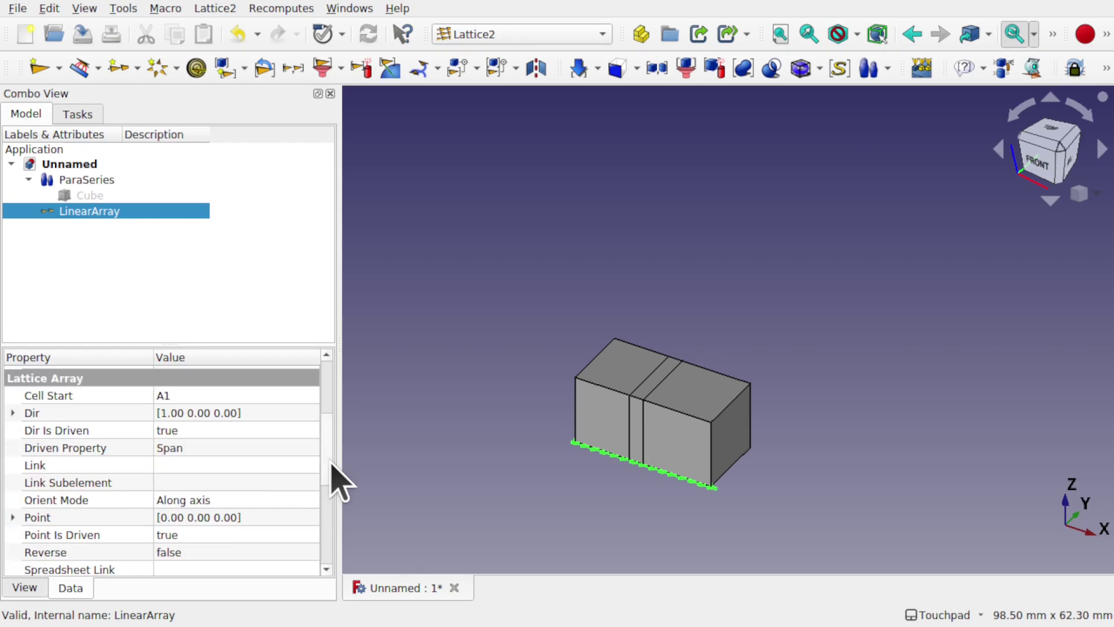
{"action": "scroll", "coordinate": [330, 467], "scroll_direction": "down", "scroll_amount": 4}
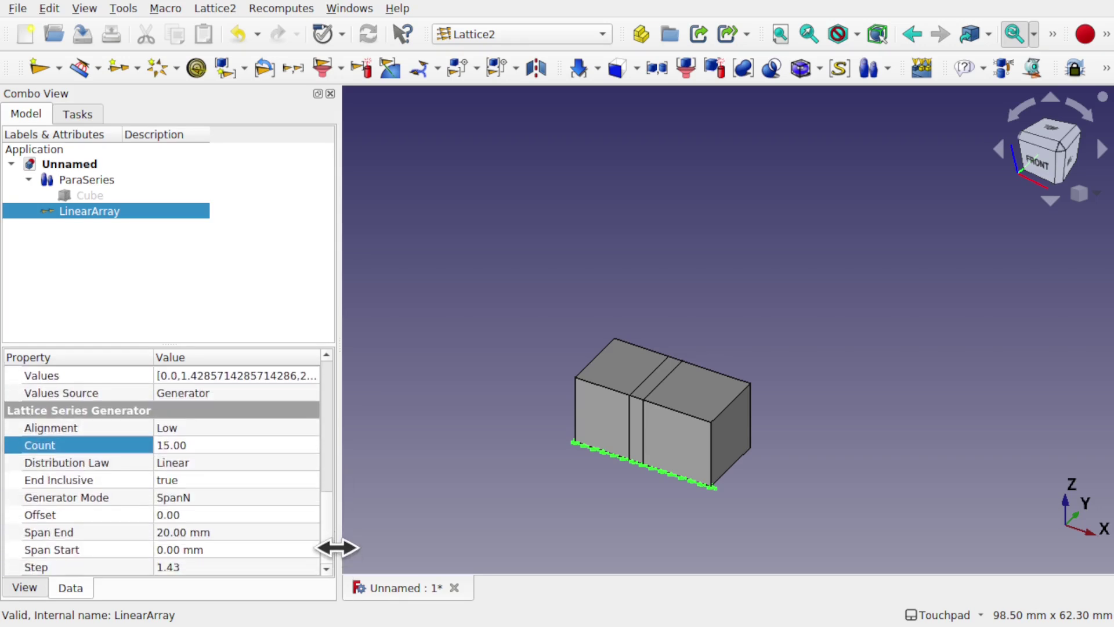
Step: Set the LinearArray Span End to 100 mm, then to 200 mm
{"action": "left_click", "coordinate": [229, 530]}
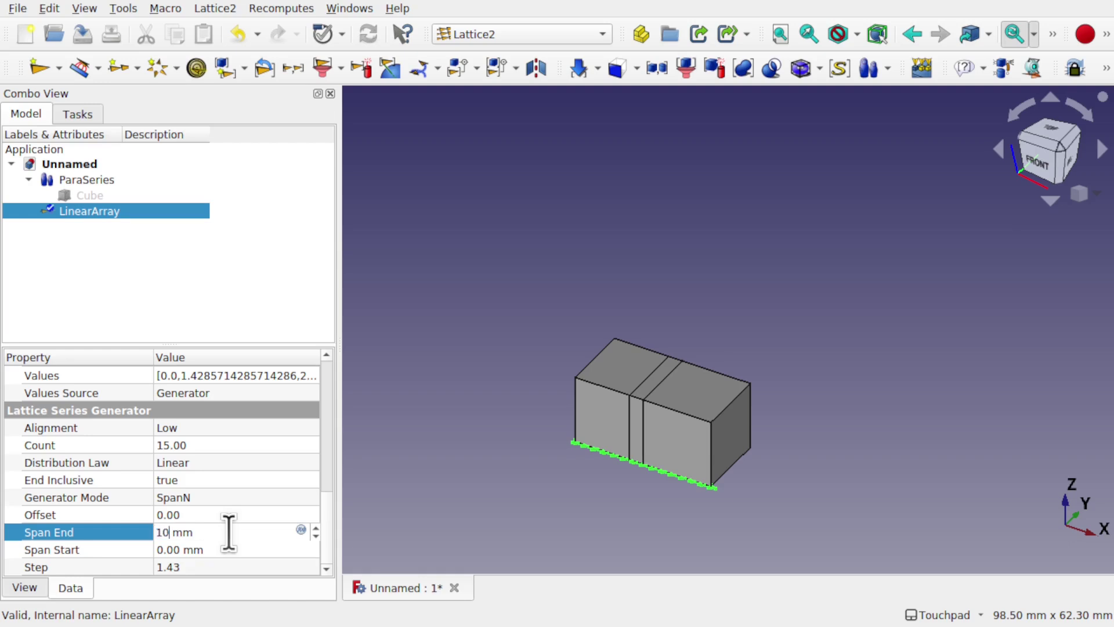
{"action": "type", "text": "100"}
{"action": "key", "text": "Return"}
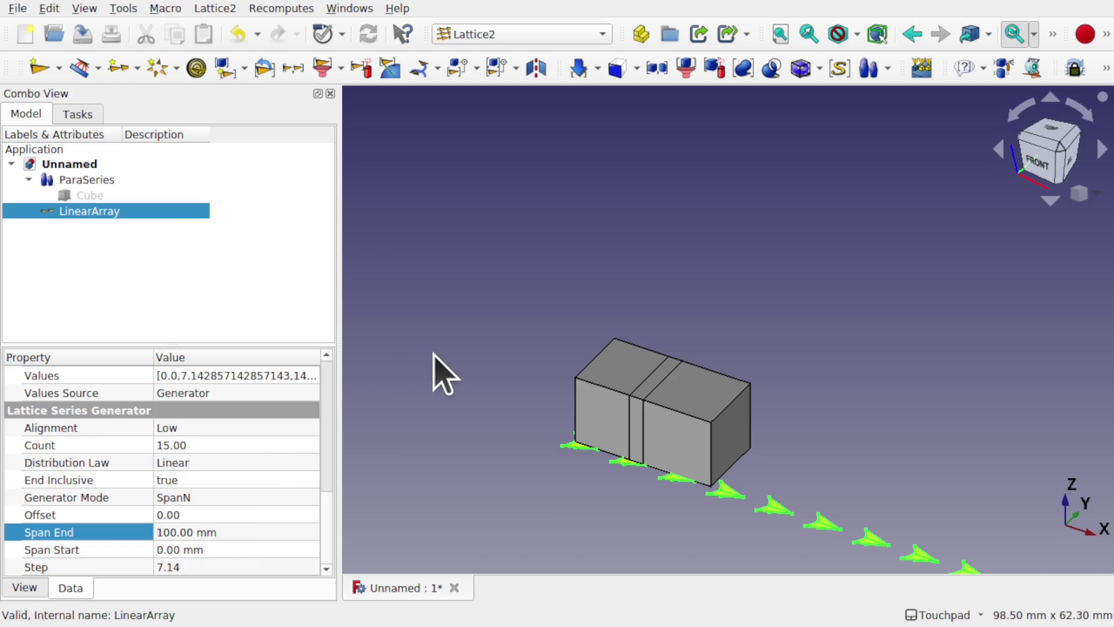
{"action": "left_click", "coordinate": [231, 531]}
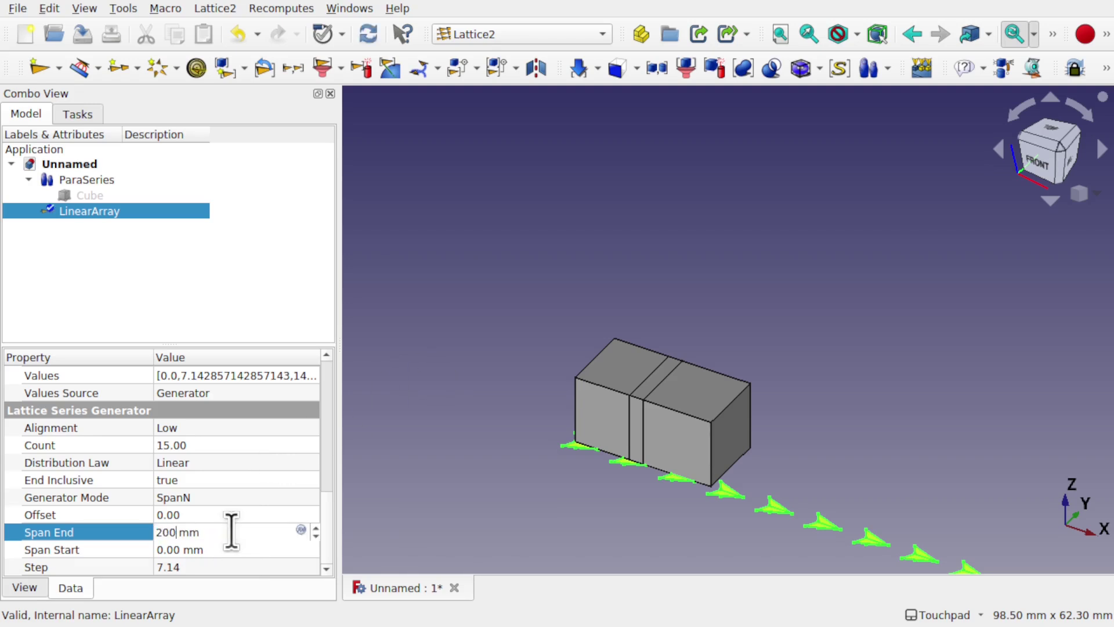
{"action": "type", "text": "200"}
{"action": "key", "text": "Return"}
{"action": "scroll", "coordinate": [603, 403], "scroll_direction": "down", "scroll_amount": 5}
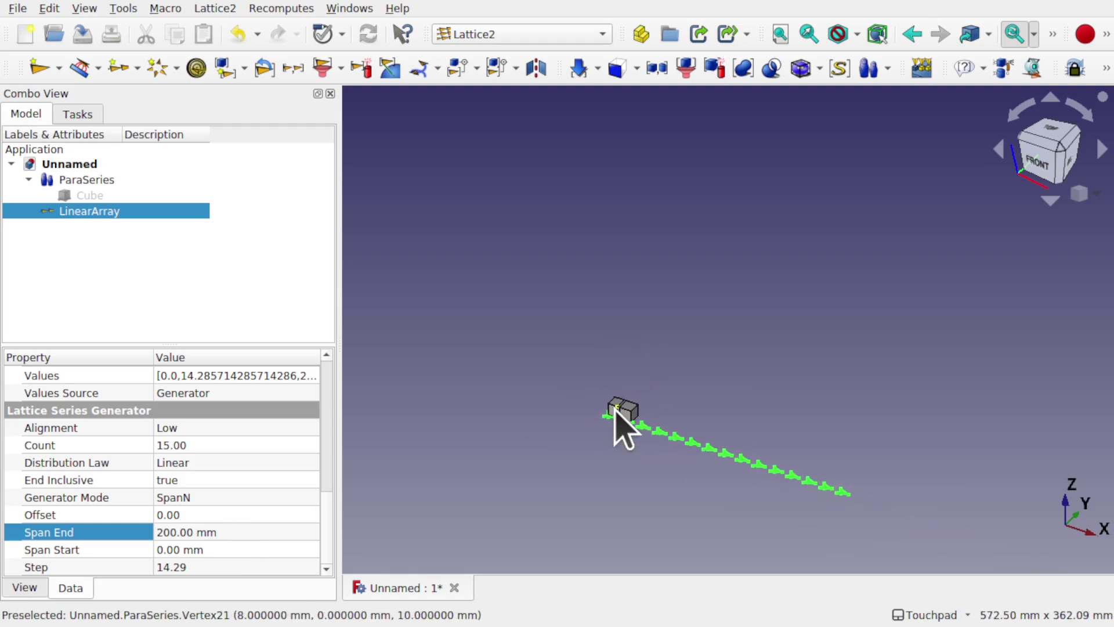
{"action": "scroll", "coordinate": [615, 409], "scroll_direction": "up", "scroll_amount": 4}
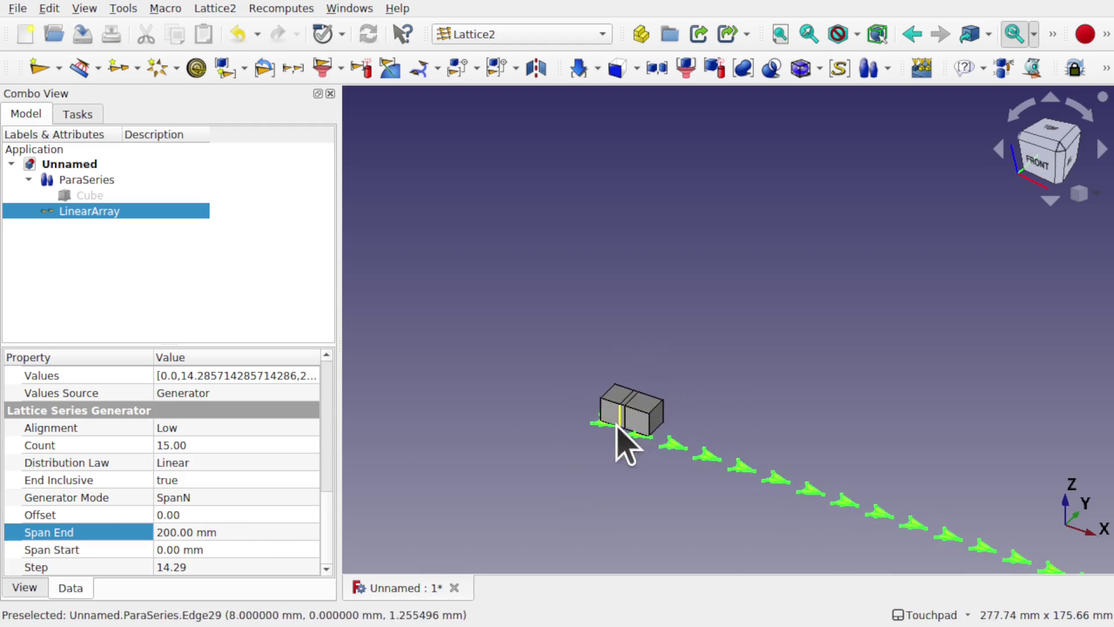
{"action": "left_click_drag", "start_coordinate": [721, 485], "coordinate": [552, 320], "text": "shift"}
{"action": "scroll", "coordinate": [559, 336], "scroll_direction": "up", "scroll_amount": 4}
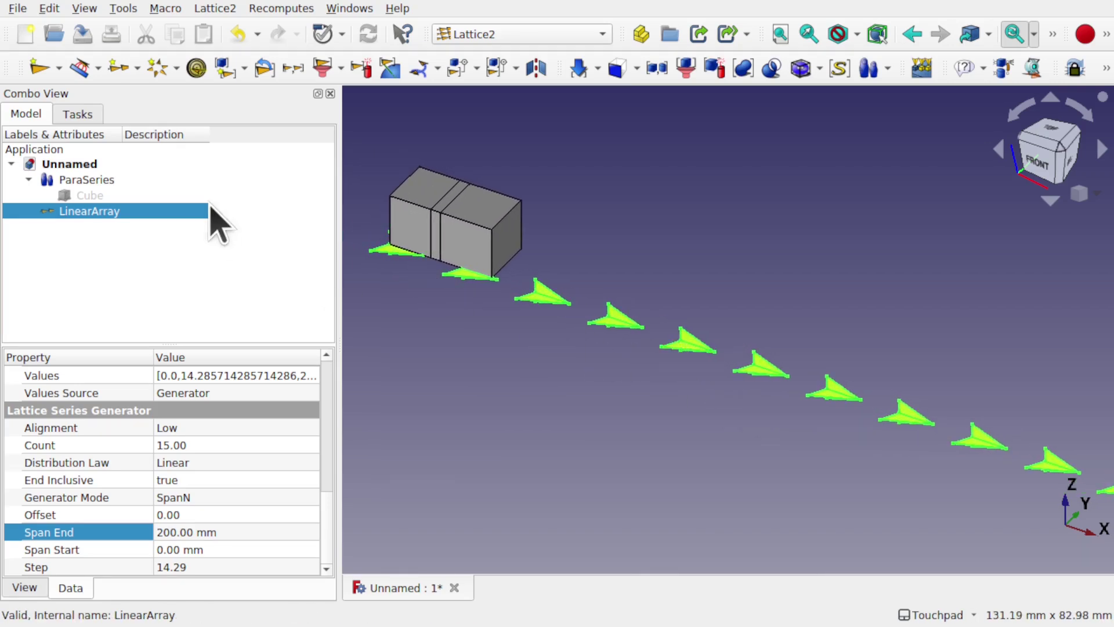
Step: Populate the LinearArray with ParaSeries children, accepting the dropped-placements warning
{"action": "left_click", "coordinate": [176, 253]}
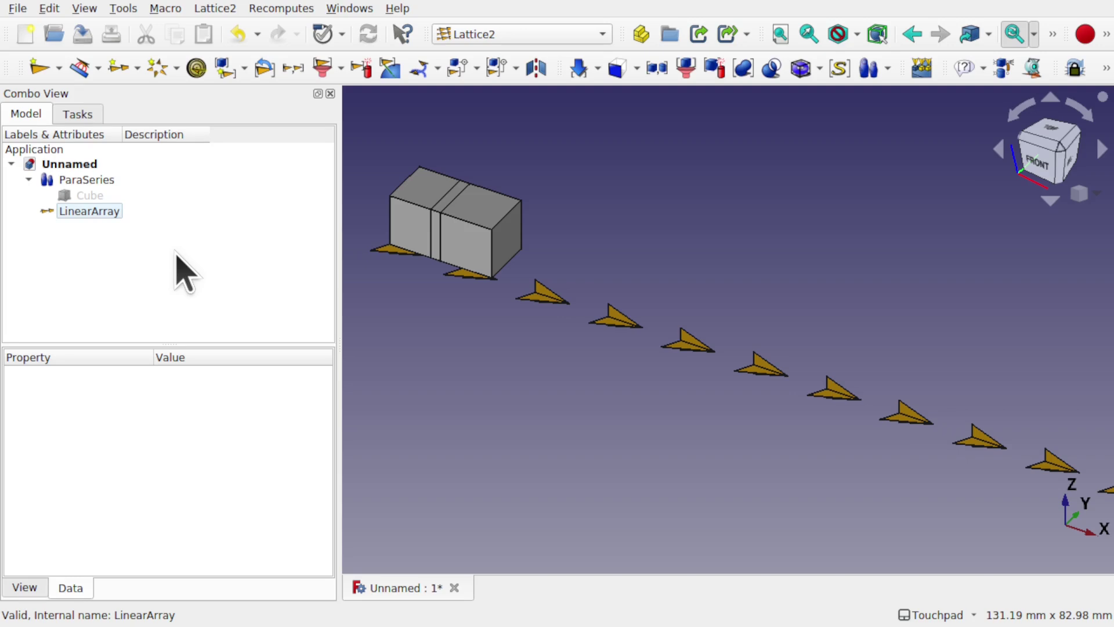
{"action": "left_click", "coordinate": [76, 181]}
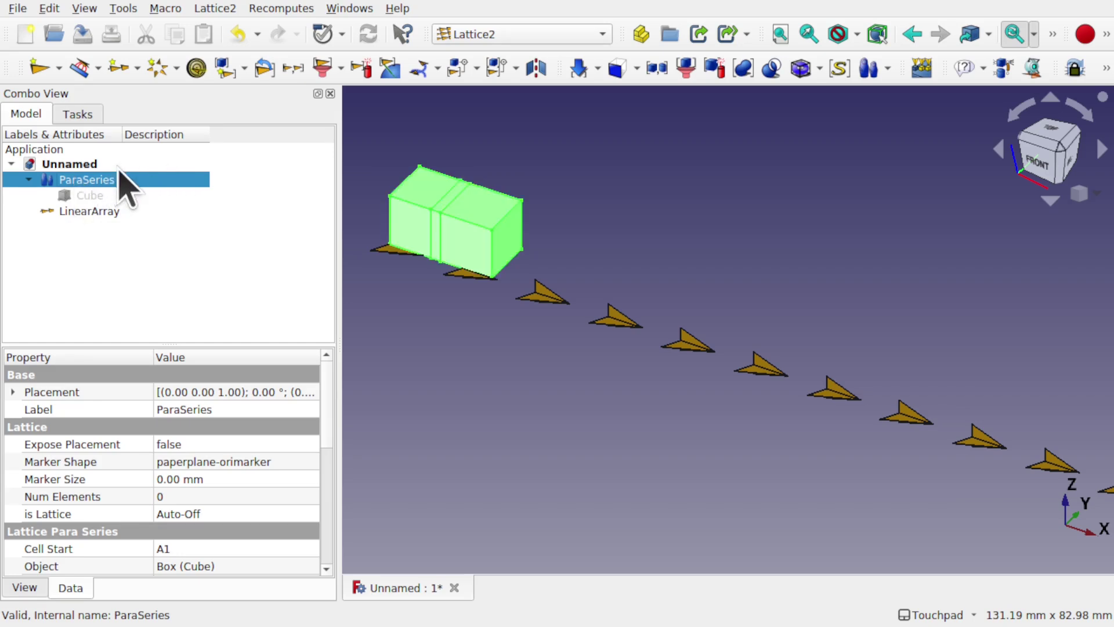
{"action": "left_click", "coordinate": [95, 212], "text": "ctrl"}
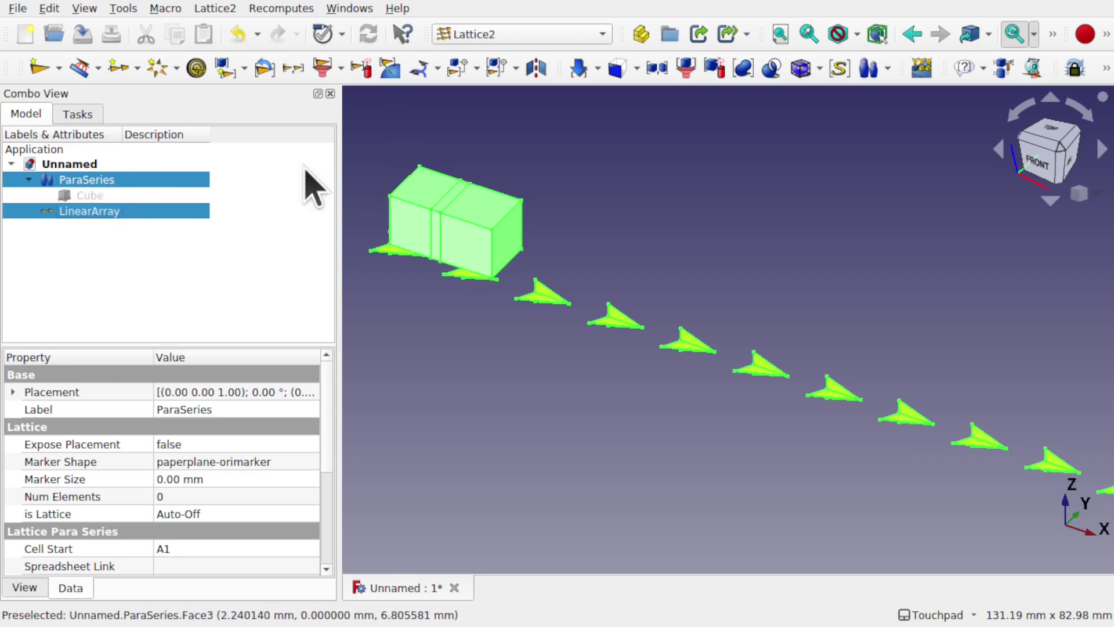
{"action": "left_click", "coordinate": [213, 9]}
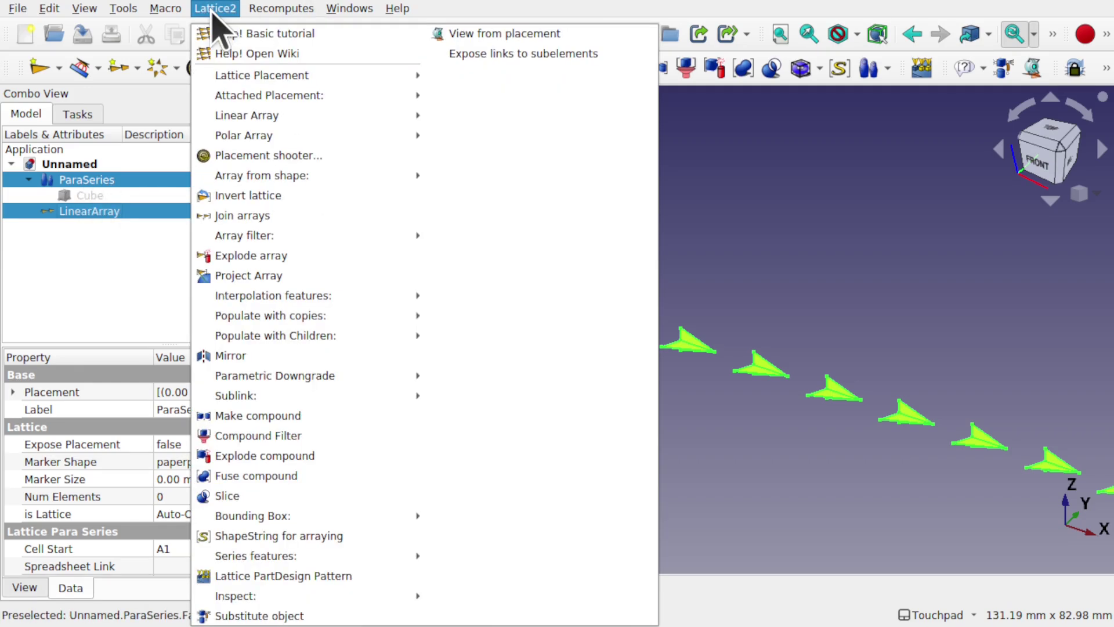
{"action": "mouse_move", "coordinate": [305, 340]}
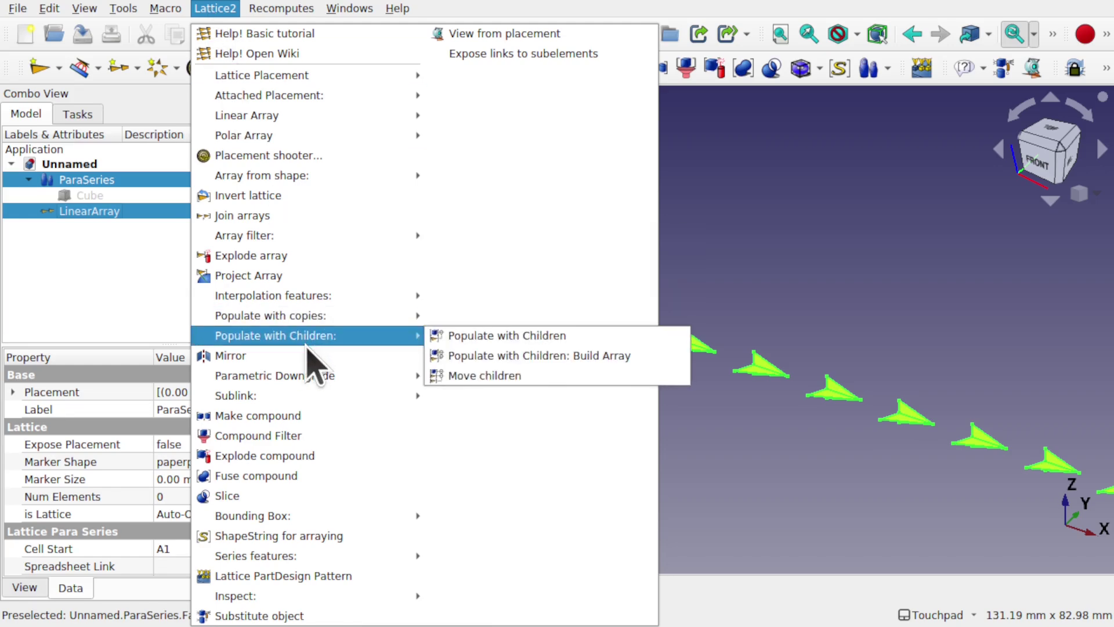
{"action": "left_click", "coordinate": [491, 340]}
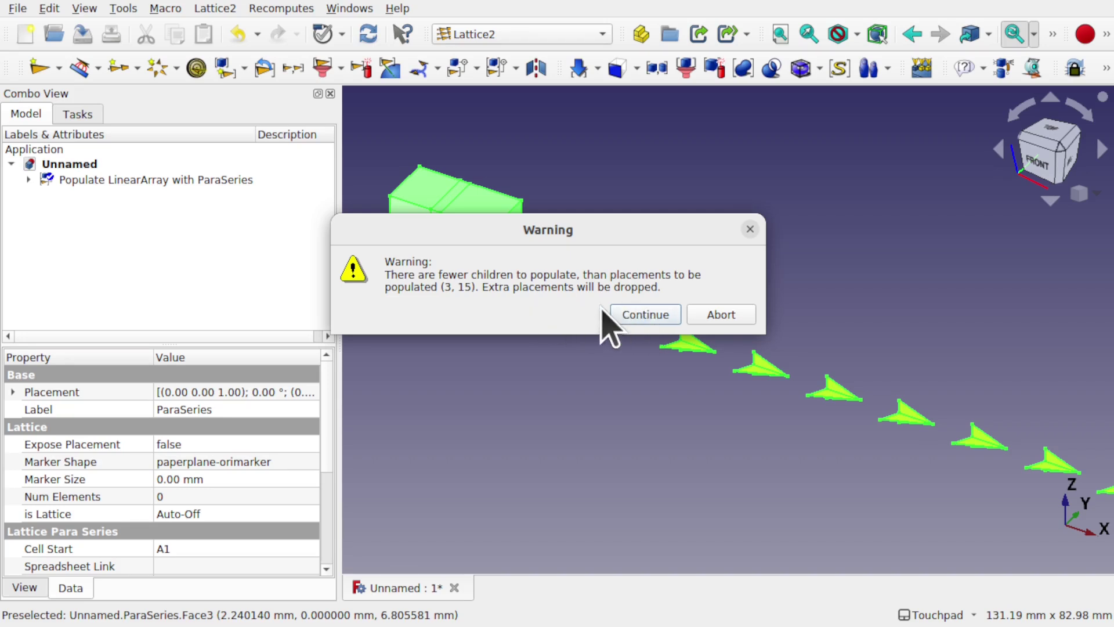
{"action": "left_click", "coordinate": [637, 316]}
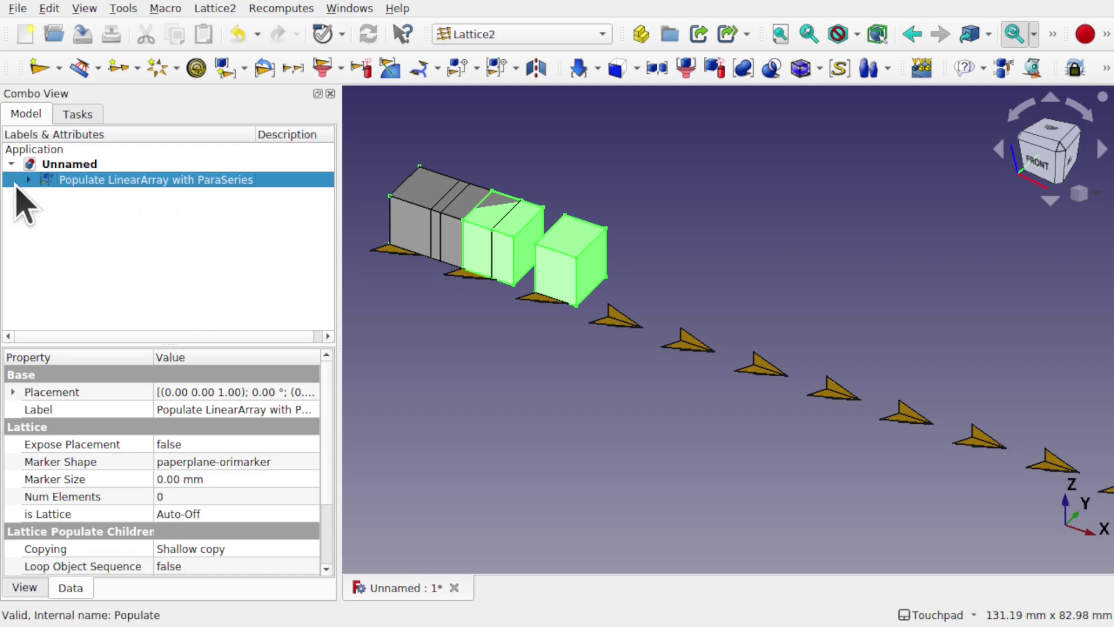
Step: Expand the Populate node and change the LinearArray Span End to 300 mm
{"action": "left_click", "coordinate": [27, 179]}
{"action": "left_click", "coordinate": [104, 211]}
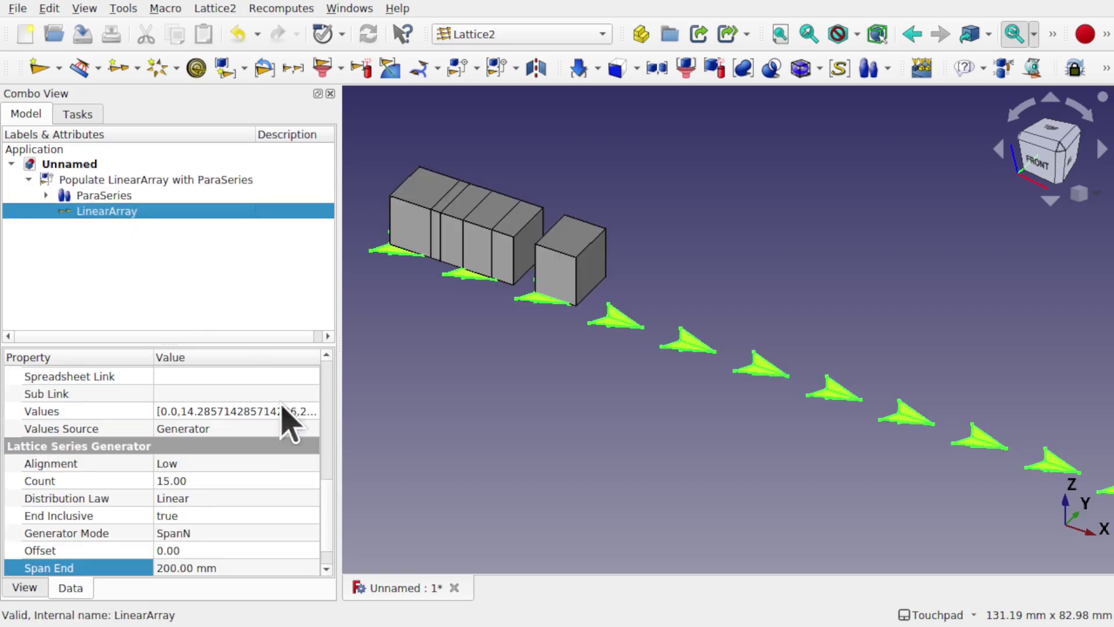
{"action": "left_click", "coordinate": [245, 567]}
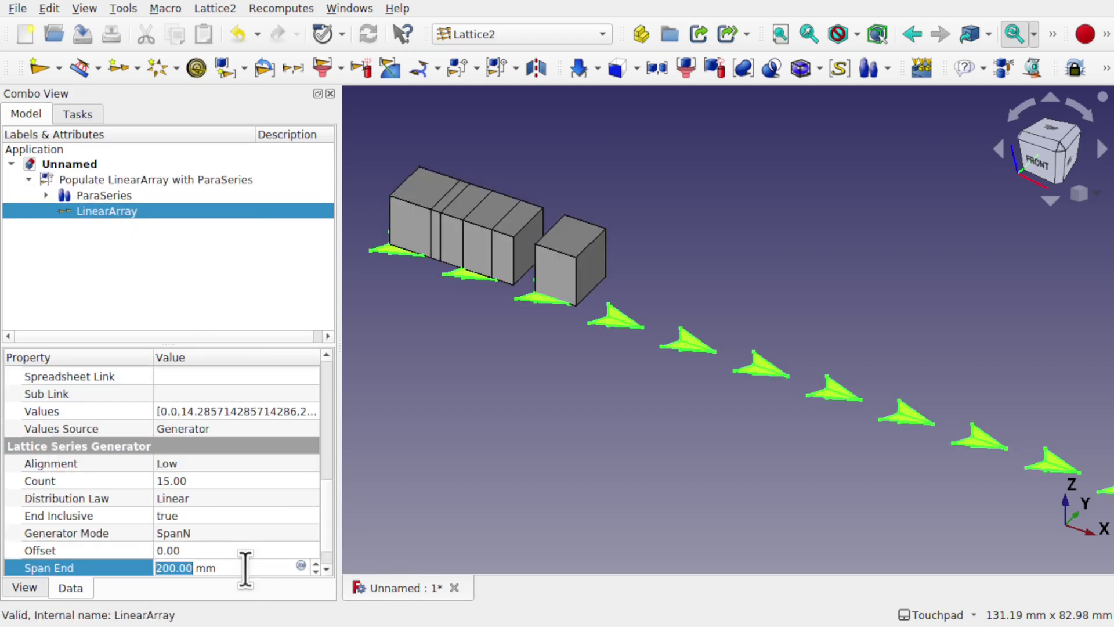
{"action": "key", "text": "Return"}
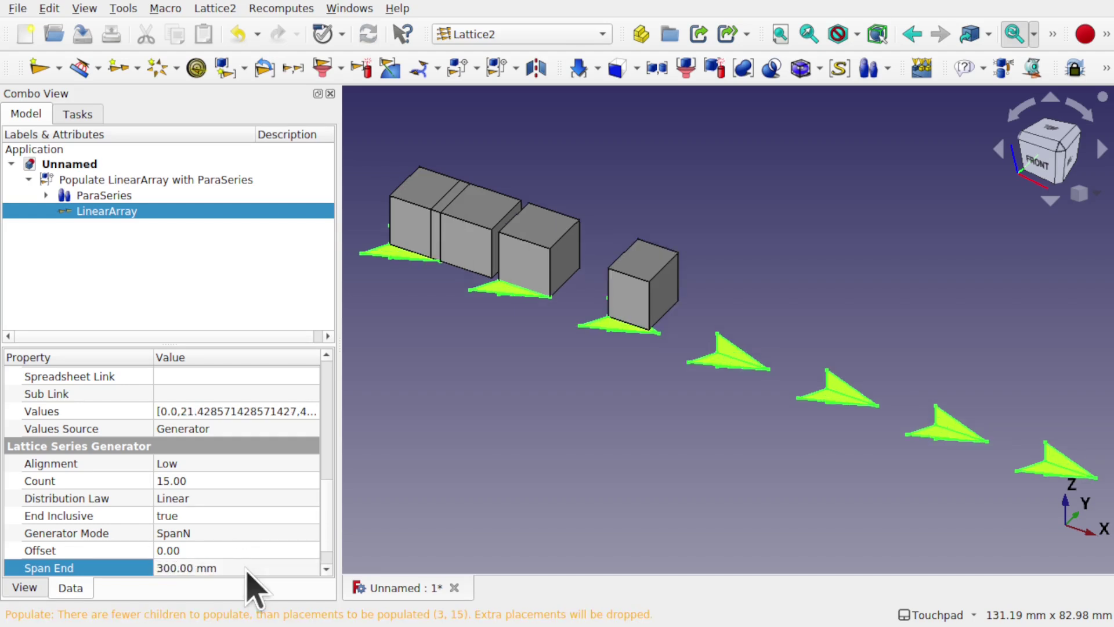
{"action": "left_click", "coordinate": [102, 196]}
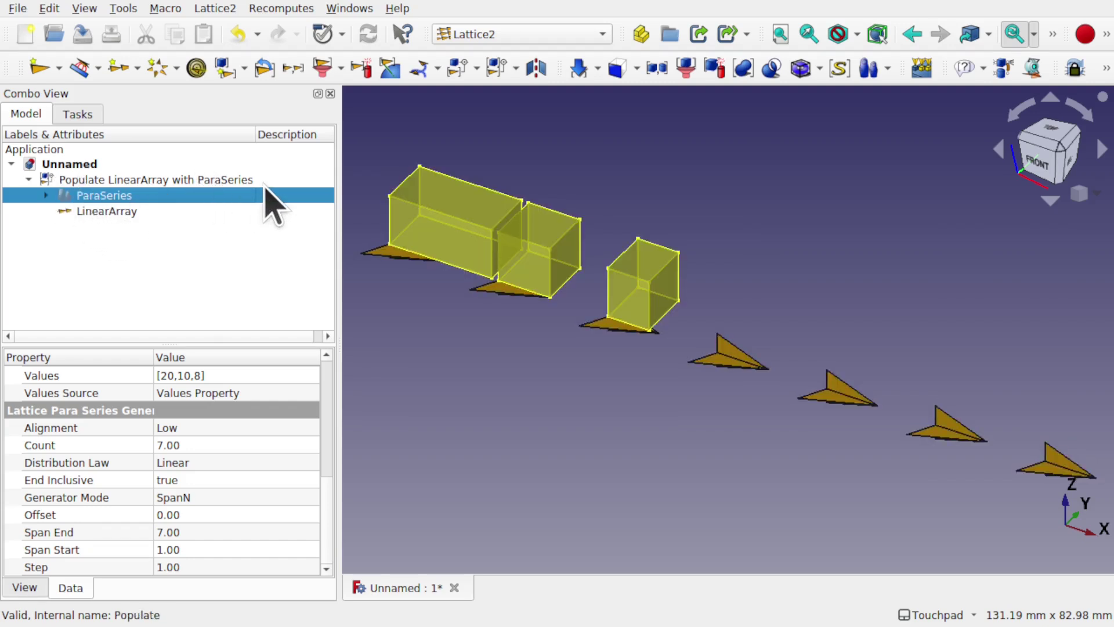
Step: Collapse the Populate node and select each of the three boxes in the 3D view
{"action": "left_click", "coordinate": [27, 180]}
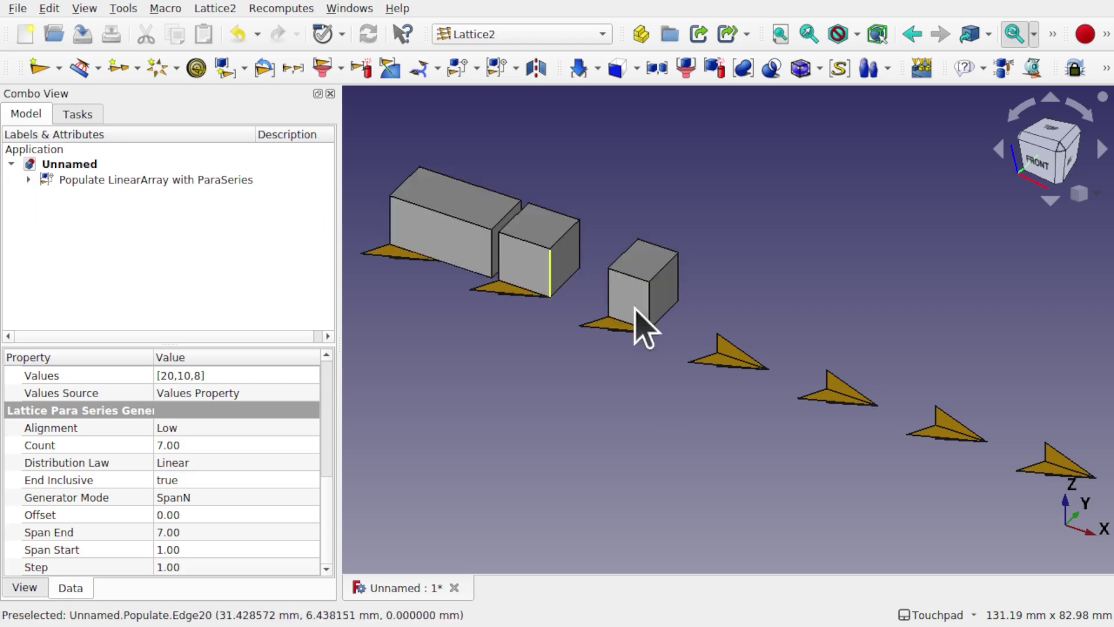
{"action": "left_click", "coordinate": [469, 260]}
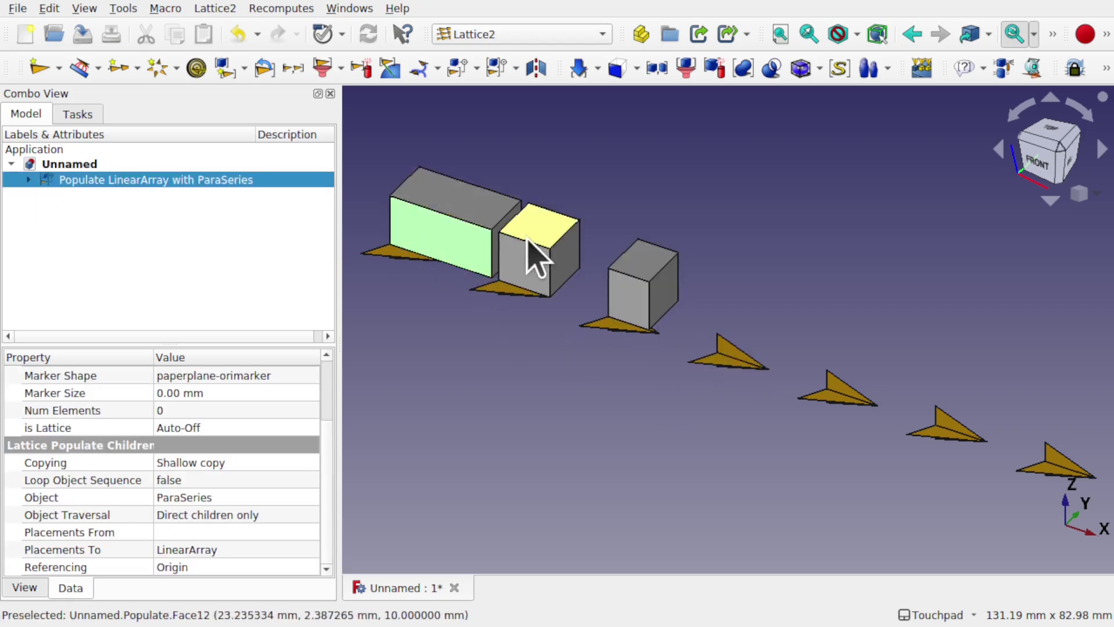
{"action": "left_click", "coordinate": [532, 277]}
{"action": "left_click", "coordinate": [637, 304]}
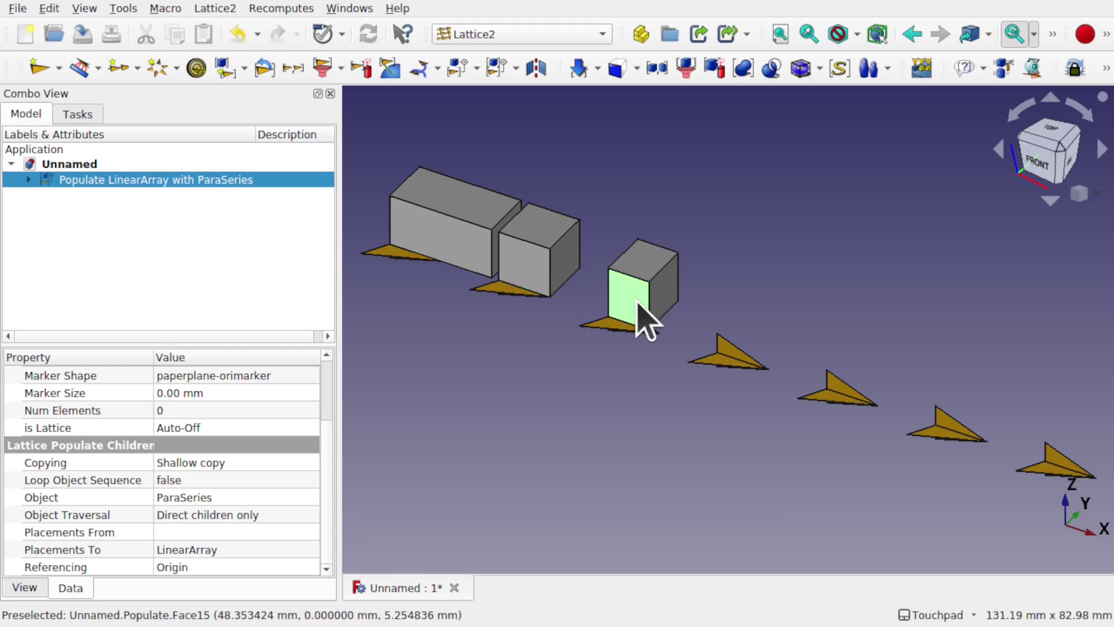
Step: Review the ParaSeries values under Populate, then select the Populate feature to show its properties
{"action": "left_click", "coordinate": [27, 180]}
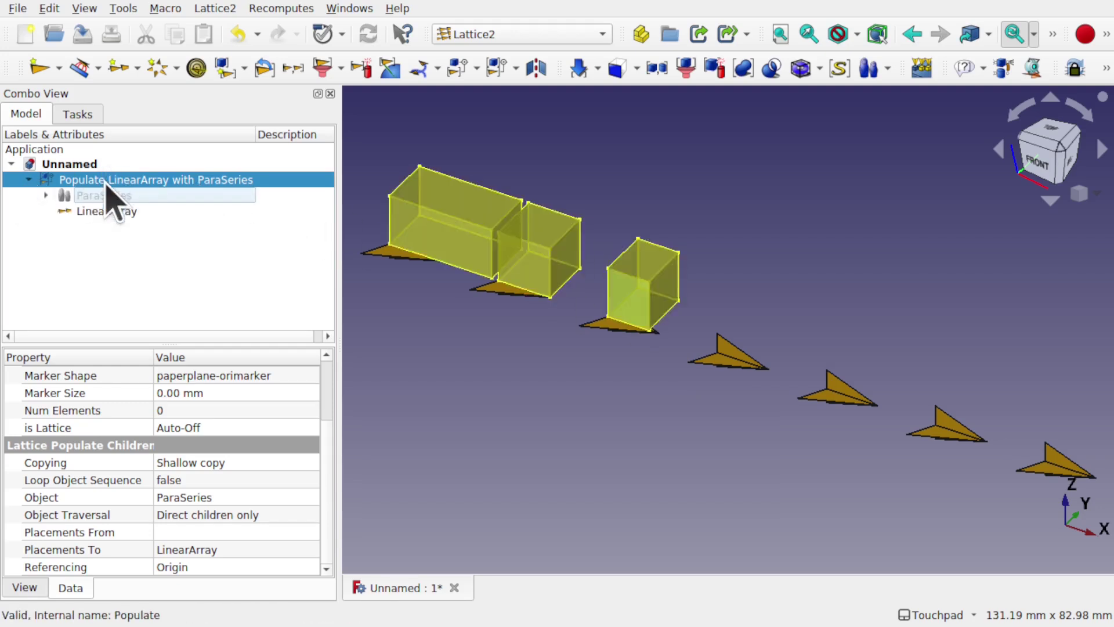
{"action": "left_click", "coordinate": [69, 196]}
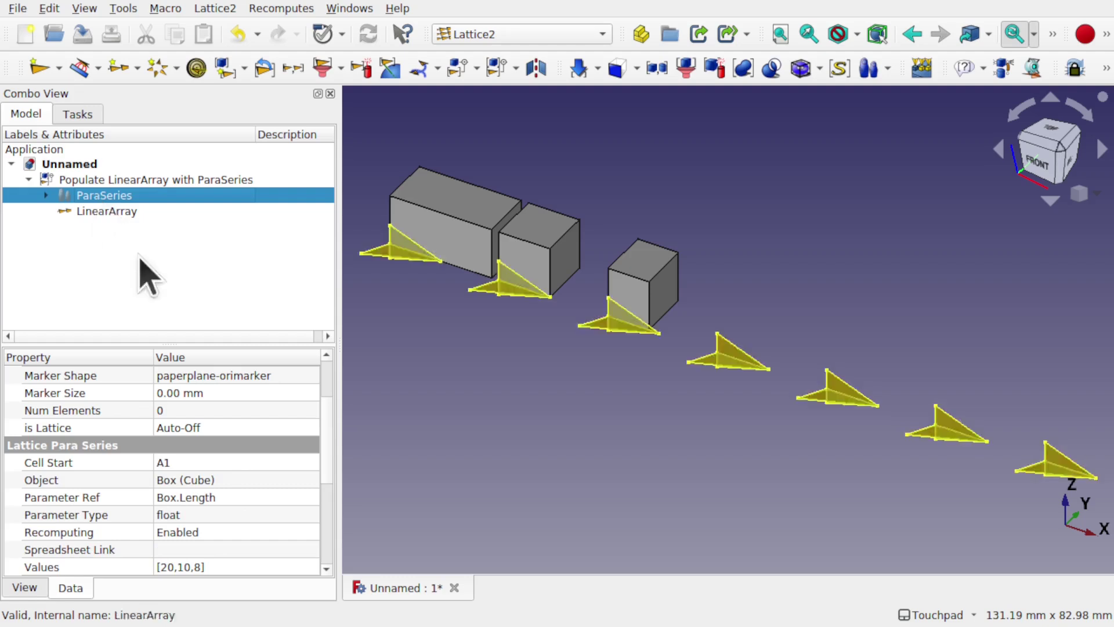
{"action": "scroll", "coordinate": [327, 473], "scroll_direction": "down", "scroll_amount": 3}
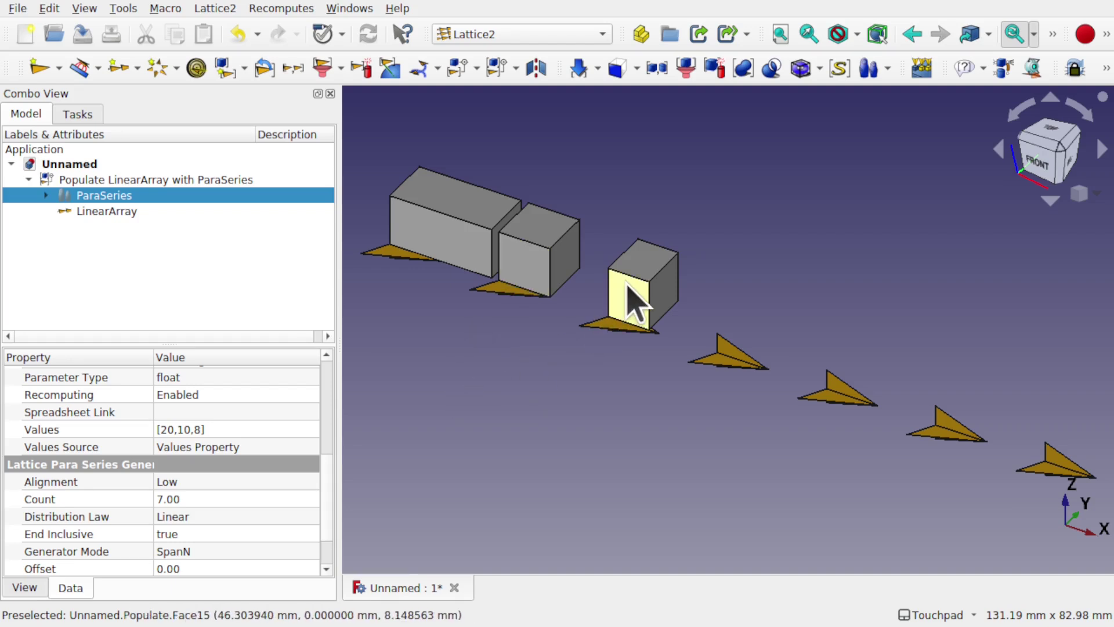
{"action": "left_click", "coordinate": [142, 179]}
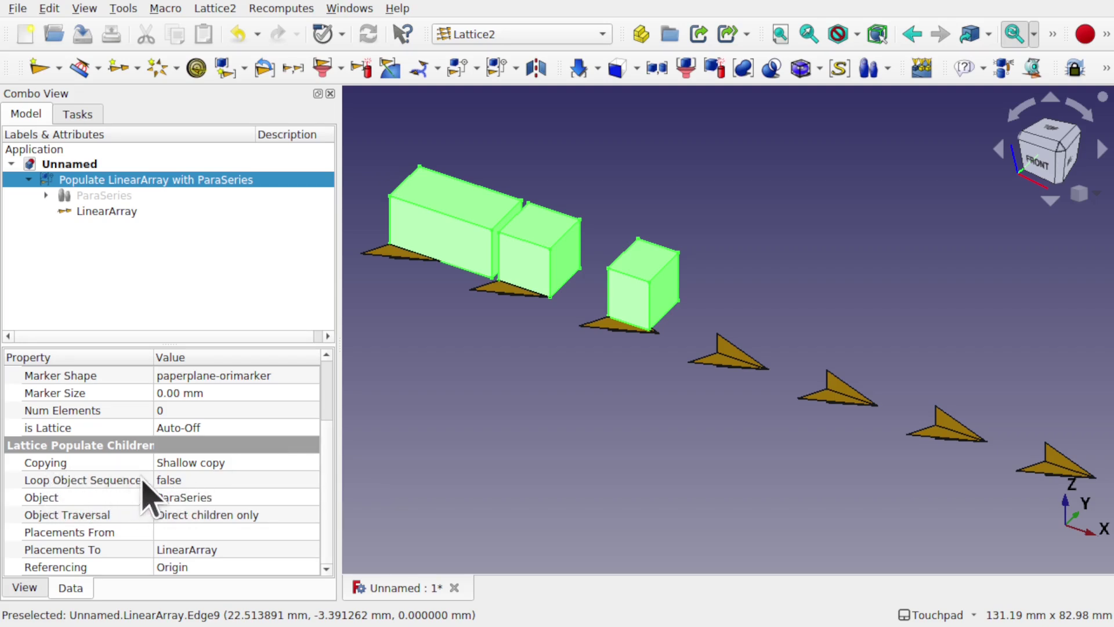
Step: Set Populate's Loop Object Sequence to true so the boxes repeat across all 15 placements
{"action": "left_click", "coordinate": [216, 479]}
{"action": "left_click", "coordinate": [216, 479]}
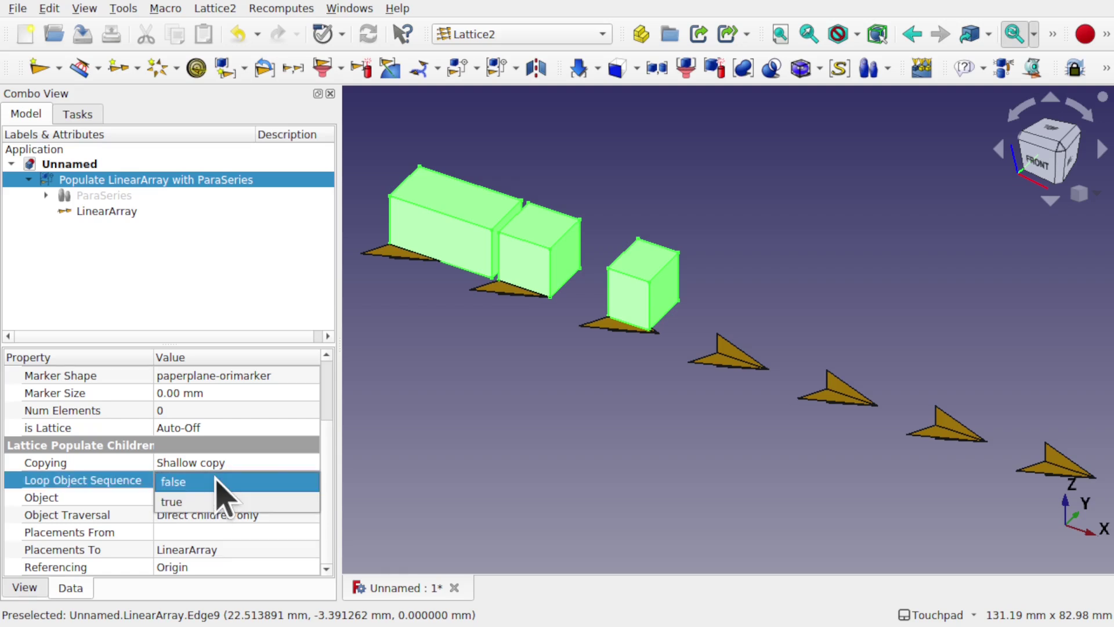
{"action": "left_click", "coordinate": [218, 501]}
{"action": "left_click", "coordinate": [459, 408]}
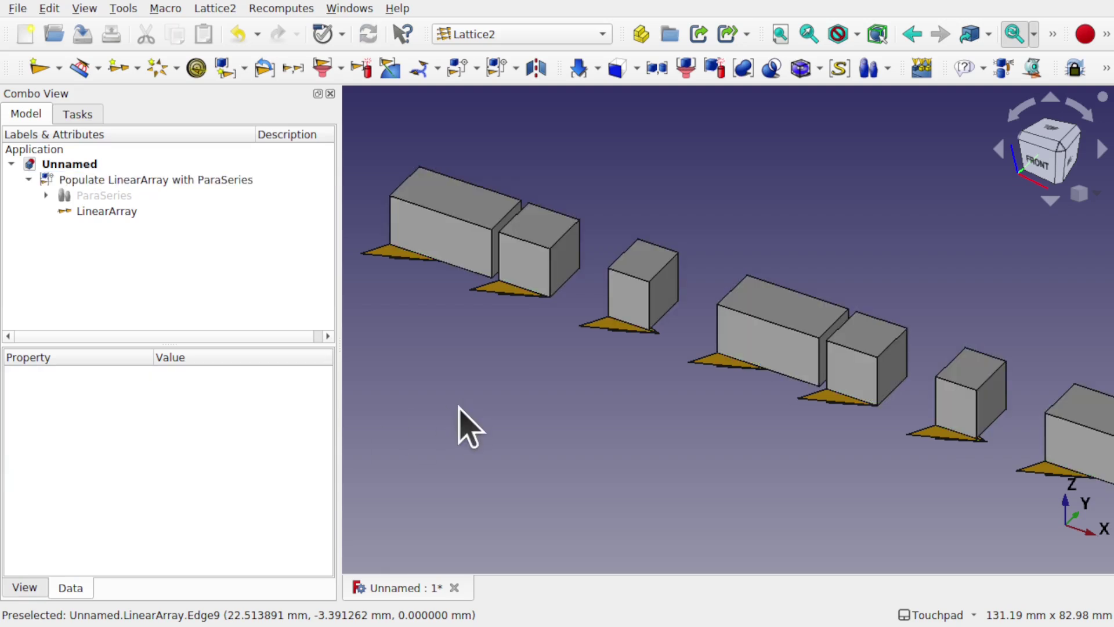
{"action": "scroll", "coordinate": [708, 371], "scroll_direction": "down", "scroll_amount": 5}
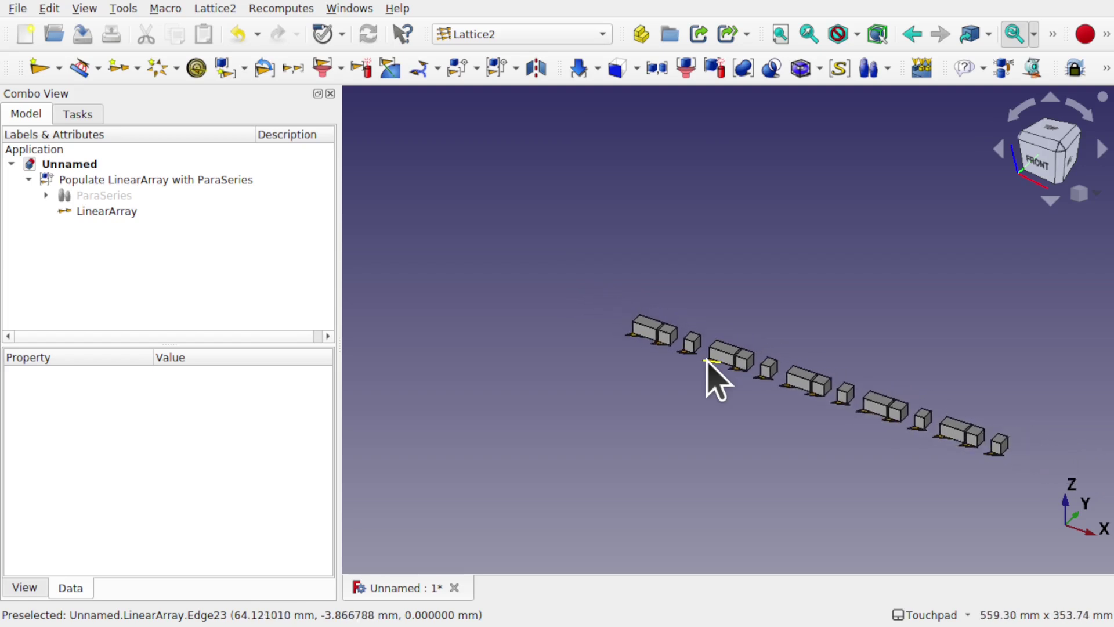
{"action": "scroll", "coordinate": [876, 446], "scroll_direction": "up", "scroll_amount": 1}
{"action": "scroll", "coordinate": [877, 446], "scroll_direction": "up", "scroll_amount": 2}
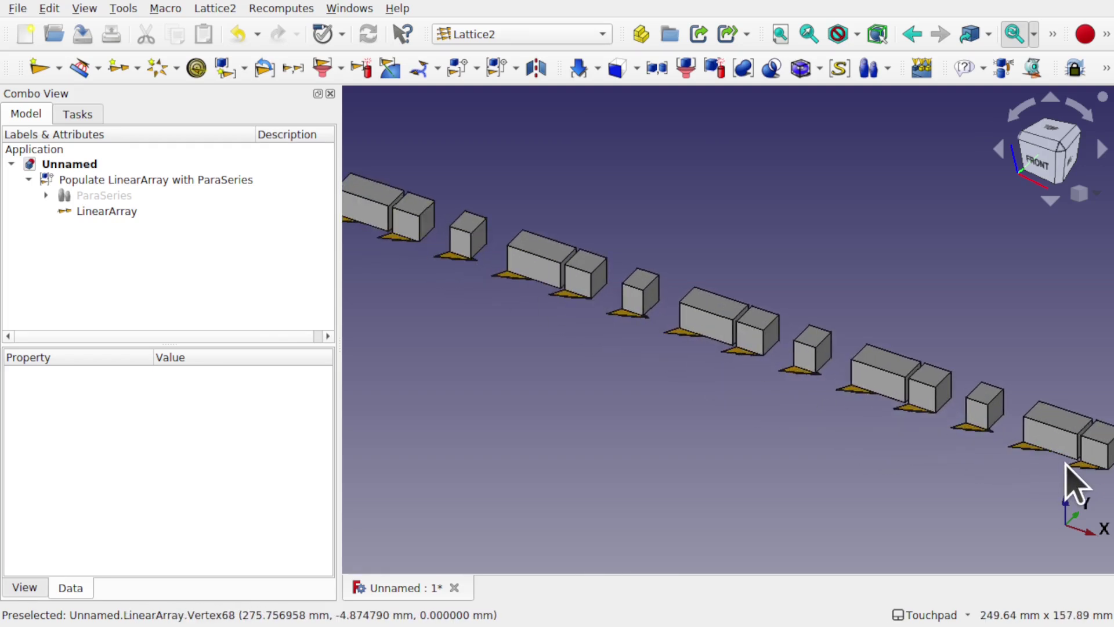
{"action": "scroll", "coordinate": [614, 350], "scroll_direction": "down", "scroll_amount": 2}
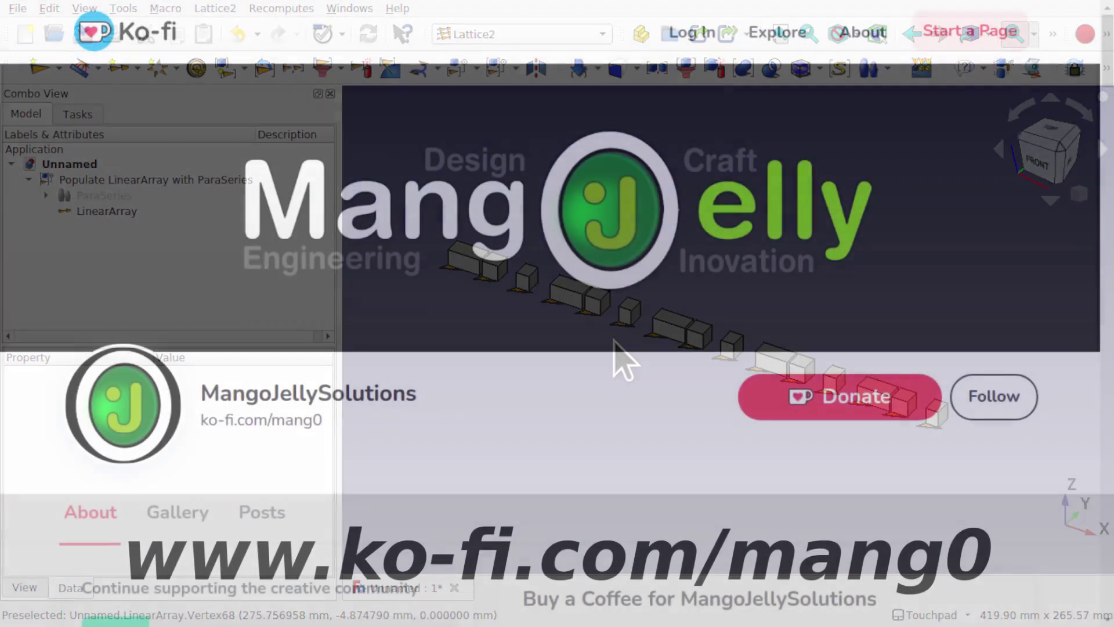